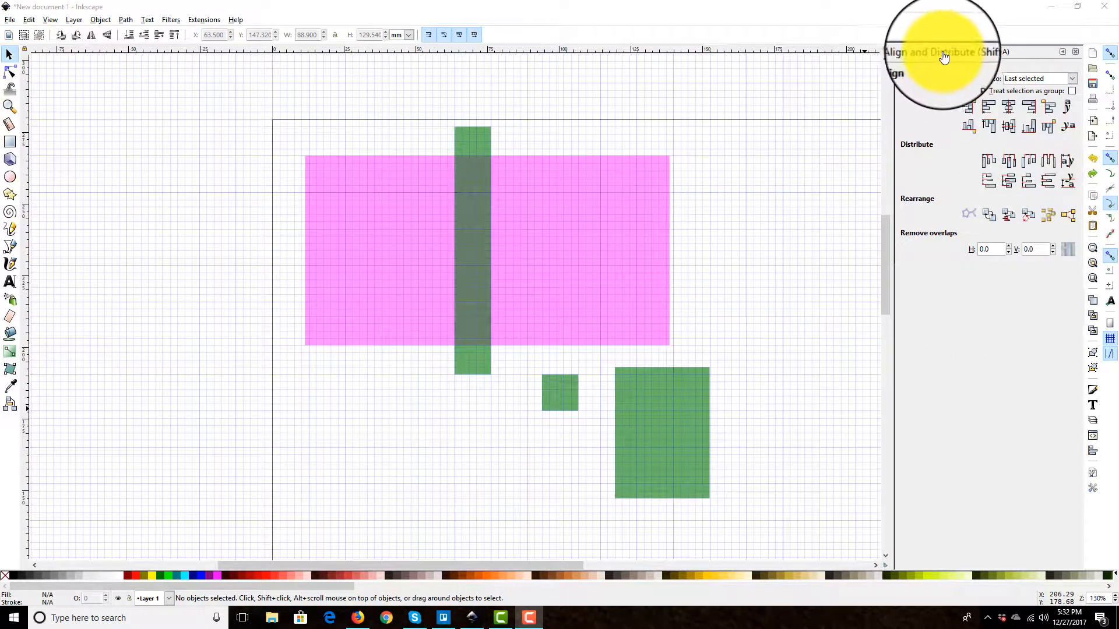
- Close the Align and Distribute dialog and open it again
click(1078, 55)
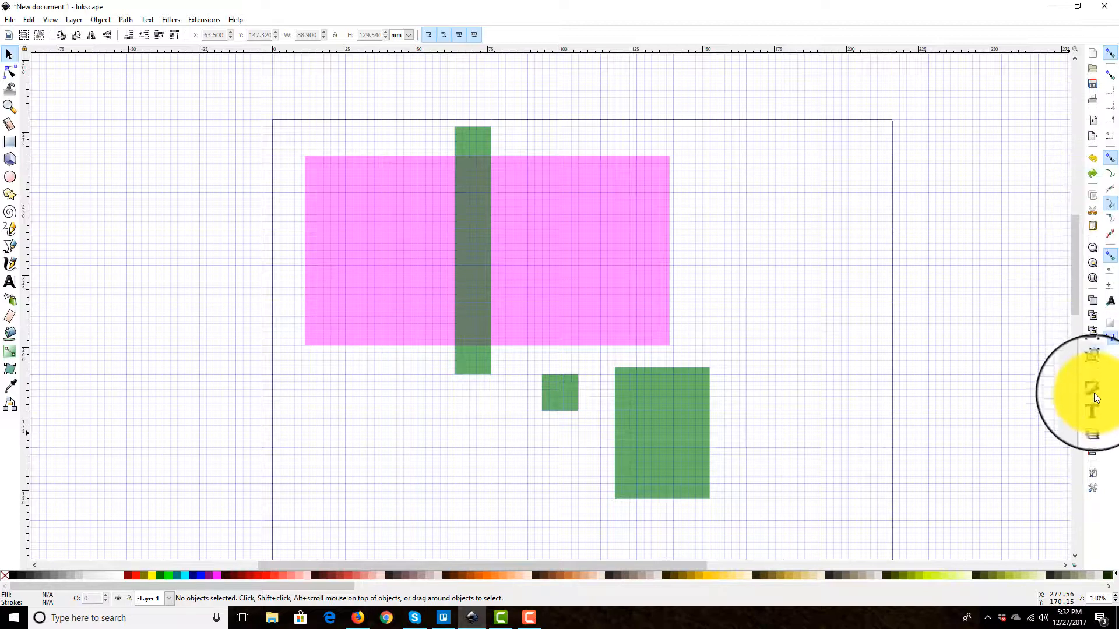
click(1092, 452)
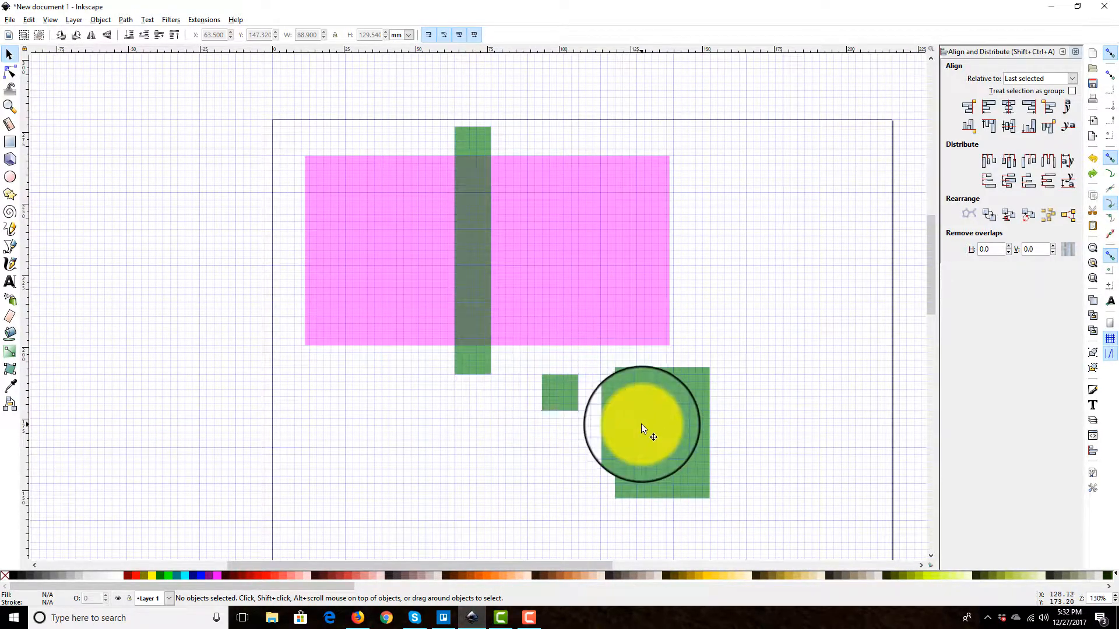
click(674, 419)
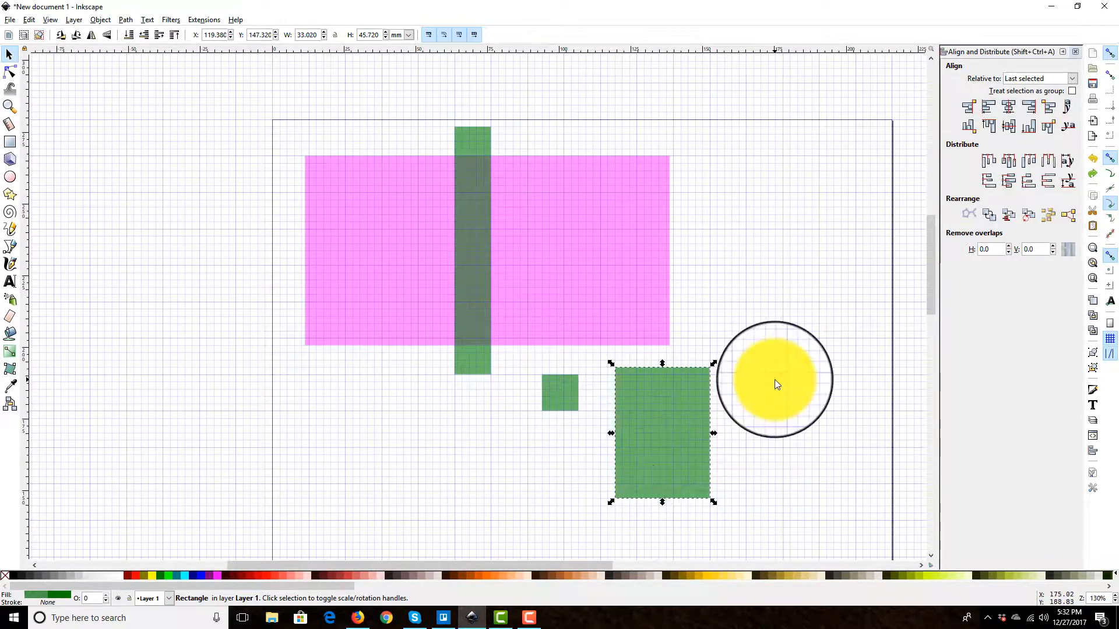
click(774, 379)
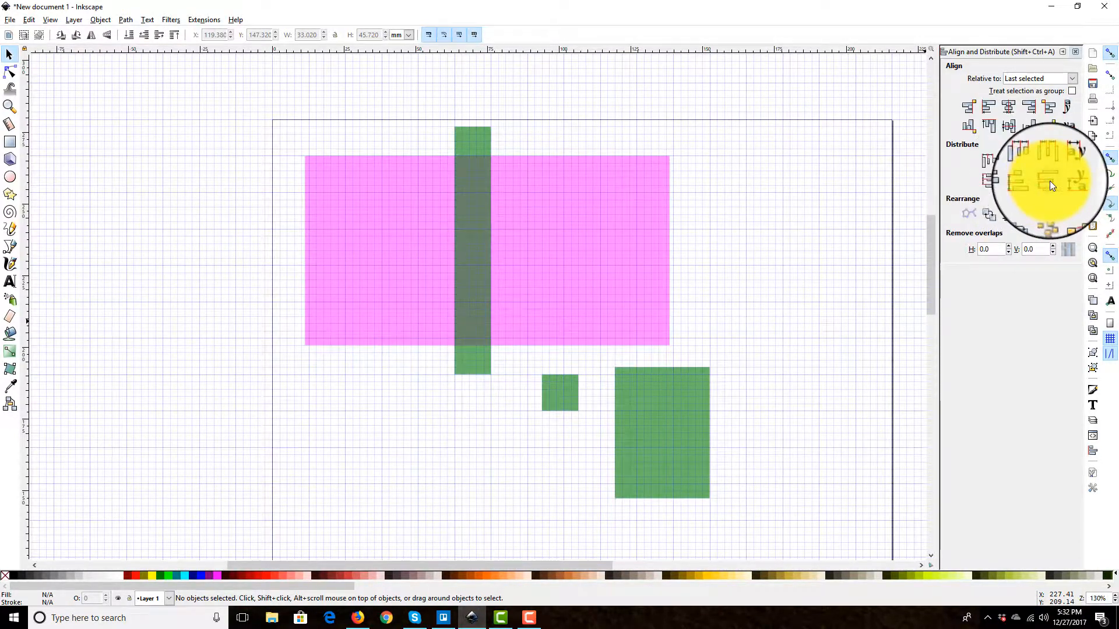
click(642, 441)
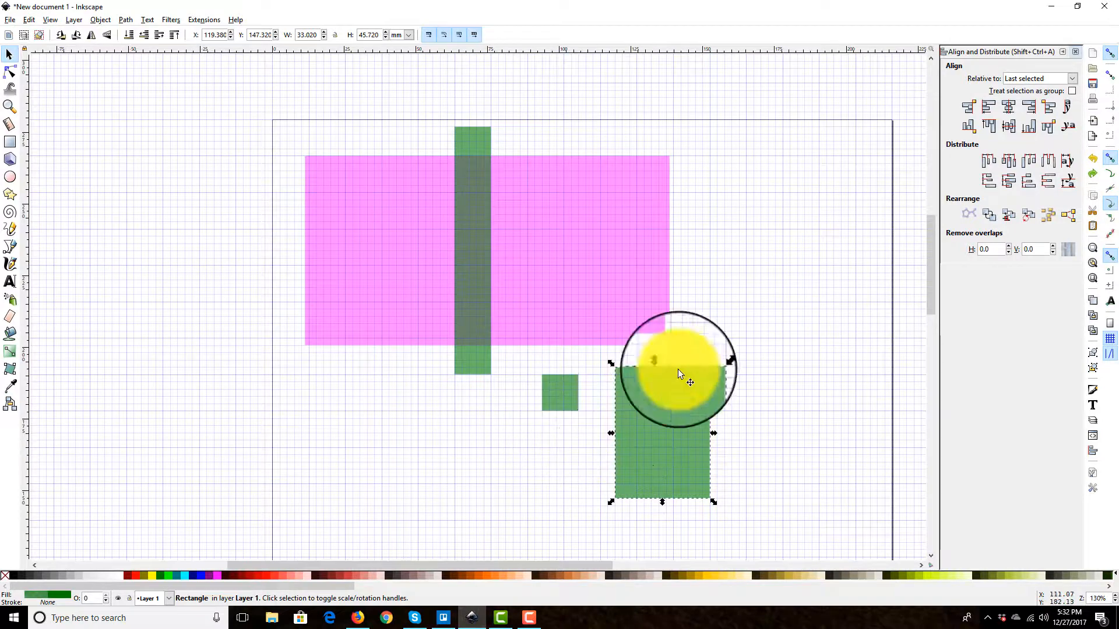
click(564, 402)
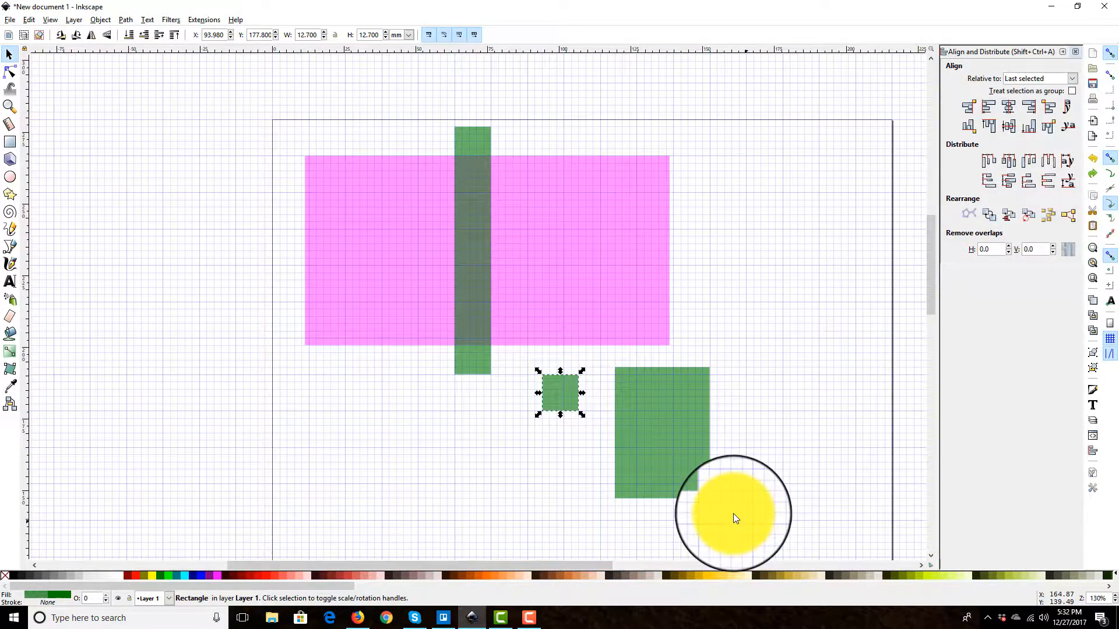
click(831, 458)
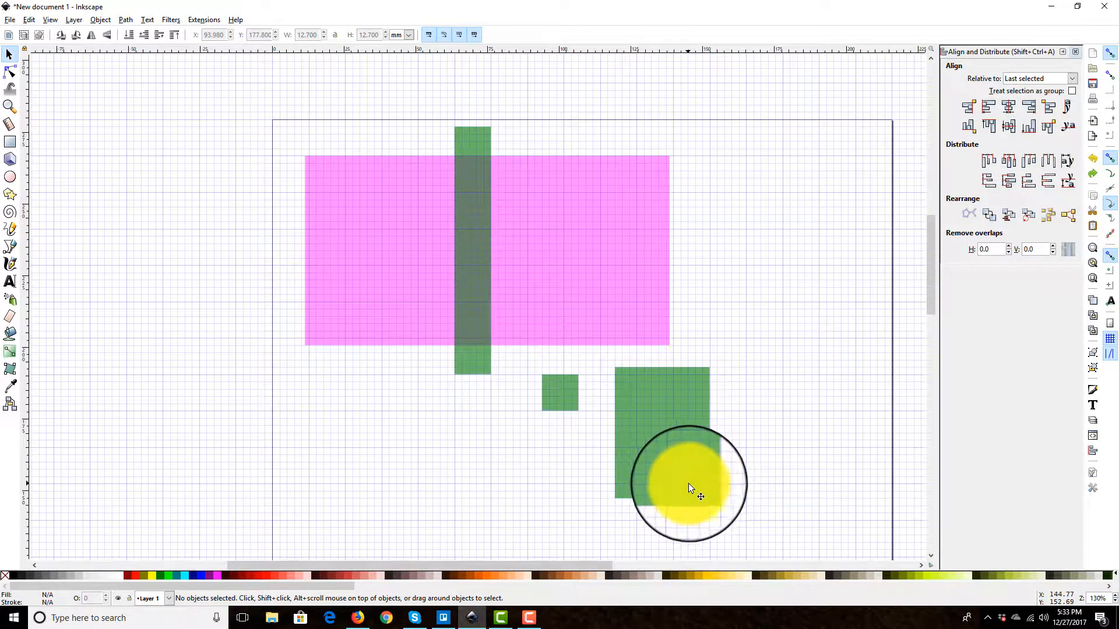
- Distribute the large, small and tall green rectangles vertically so that their bottom edges are equally spaced
click(667, 478)
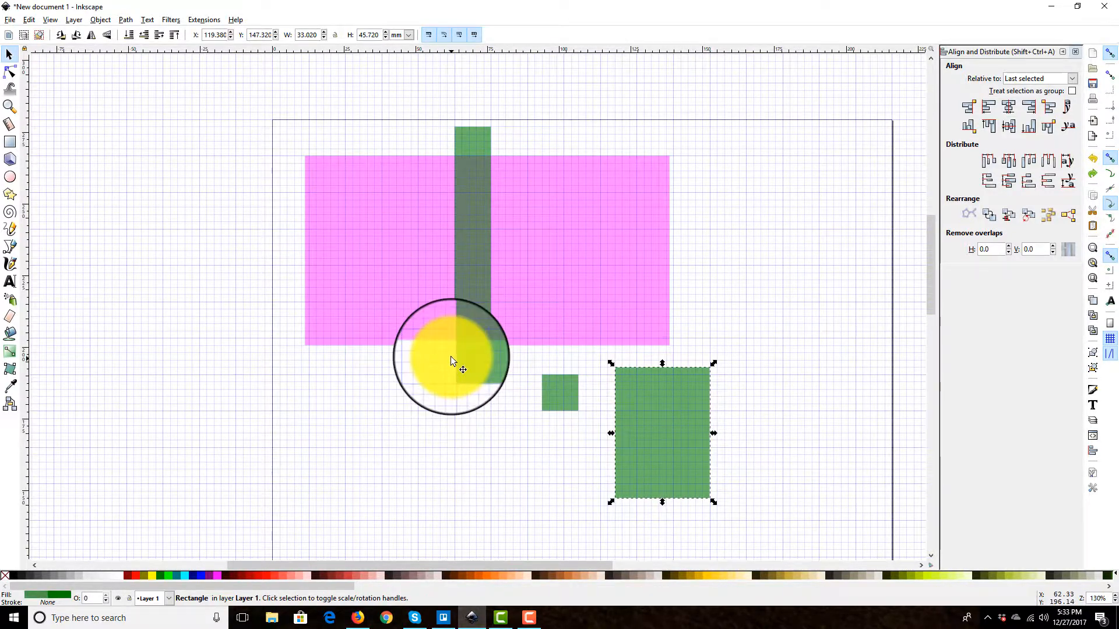
shift+click(550, 403)
shift+click(484, 363)
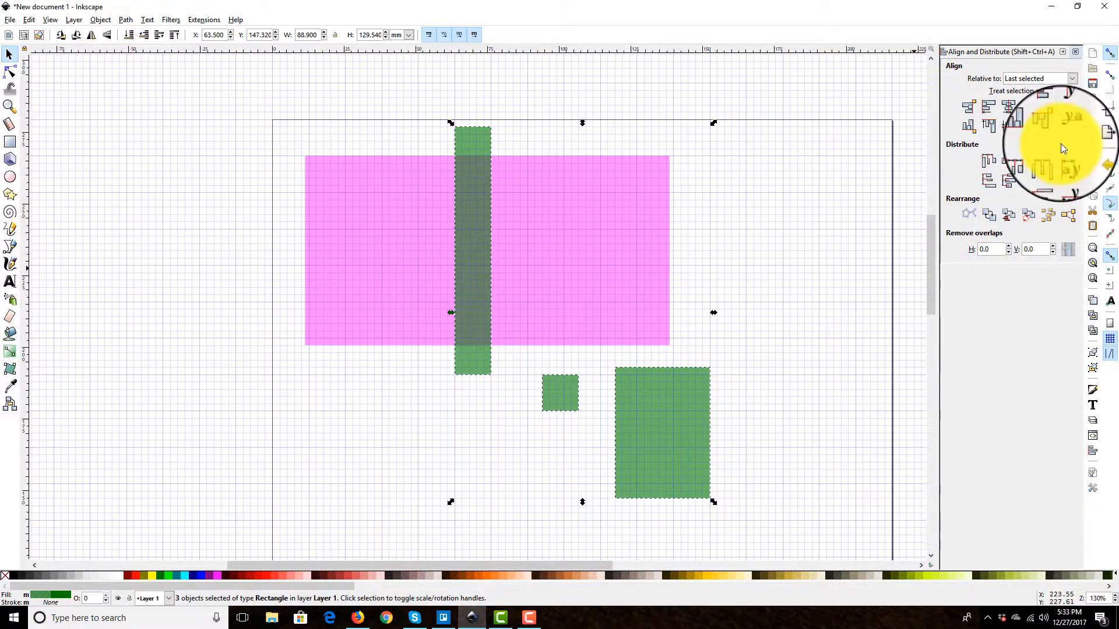
click(1025, 182)
click(534, 473)
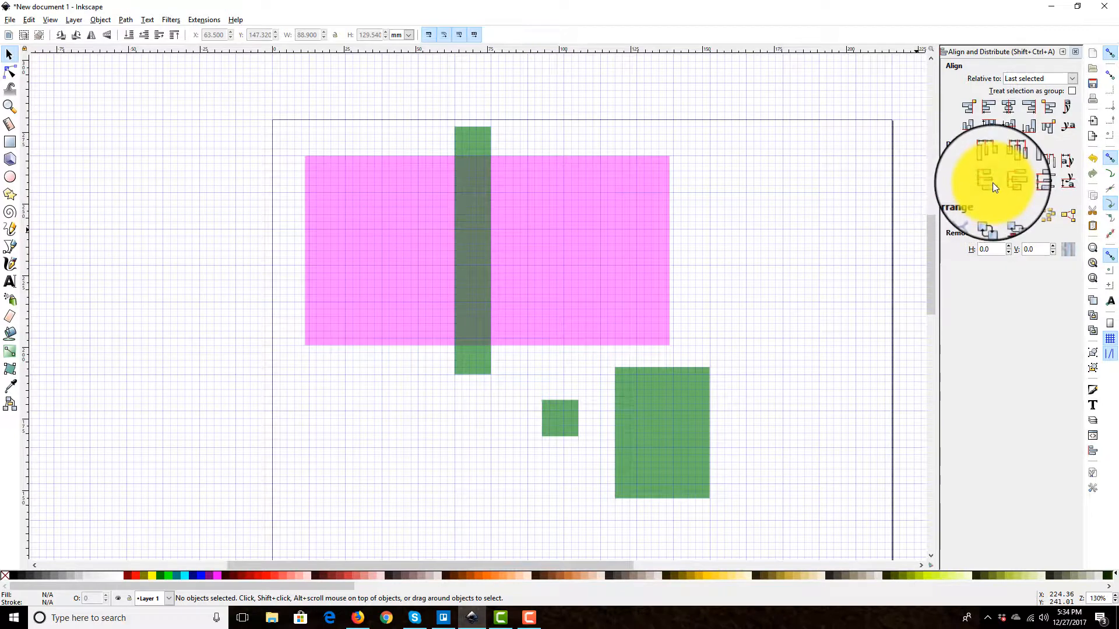
- Distribute the three green rectangles vertically so that their top edges are equally spaced
click(700, 409)
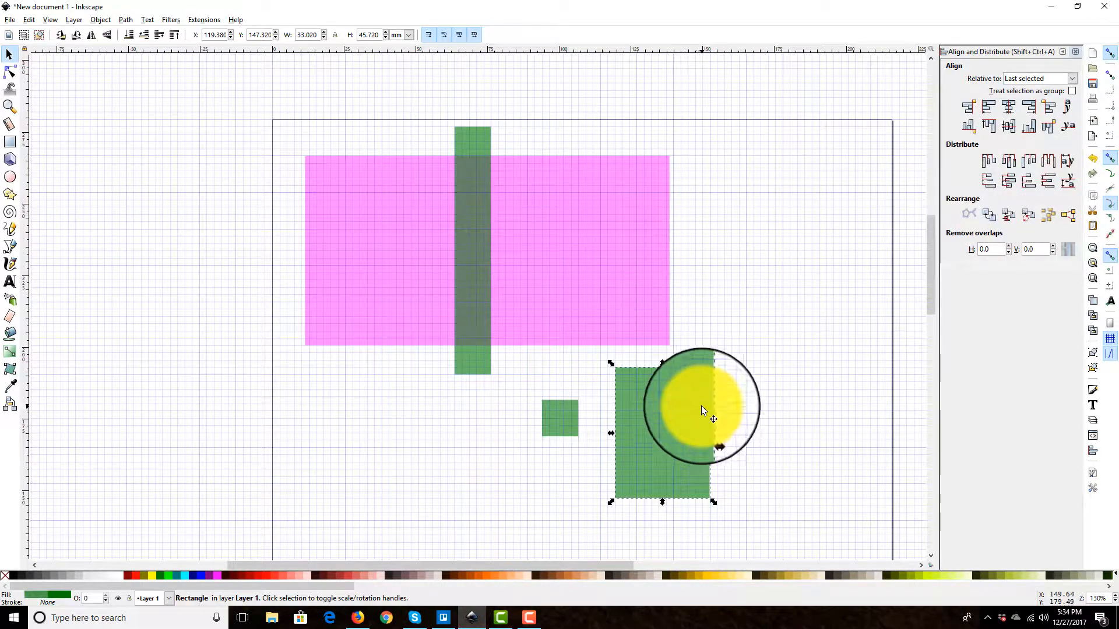
shift+click(558, 418)
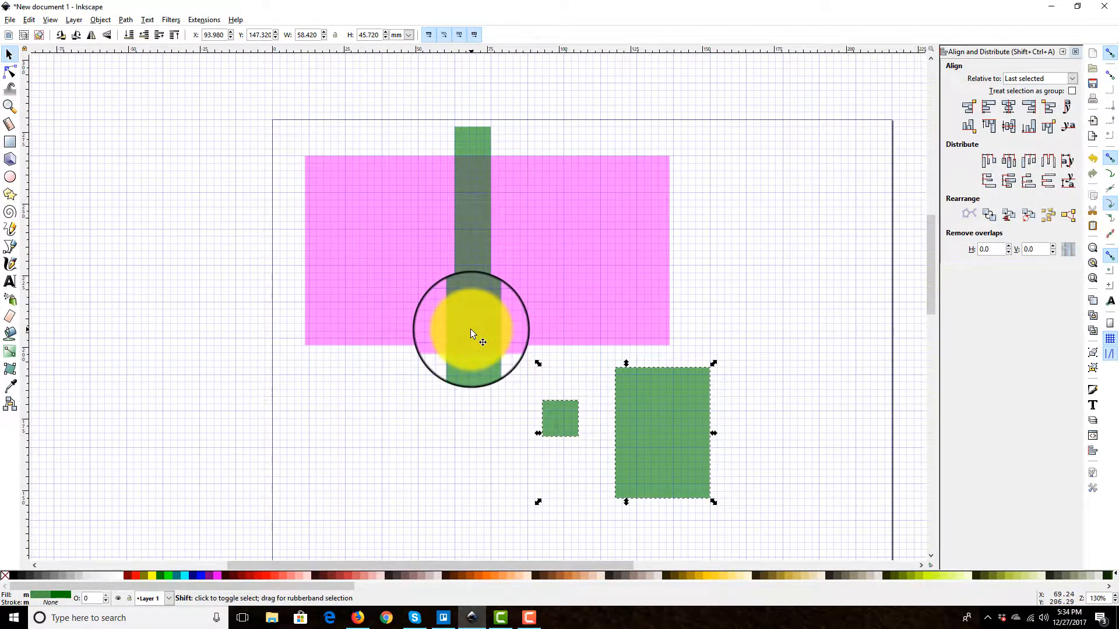
shift+click(470, 329)
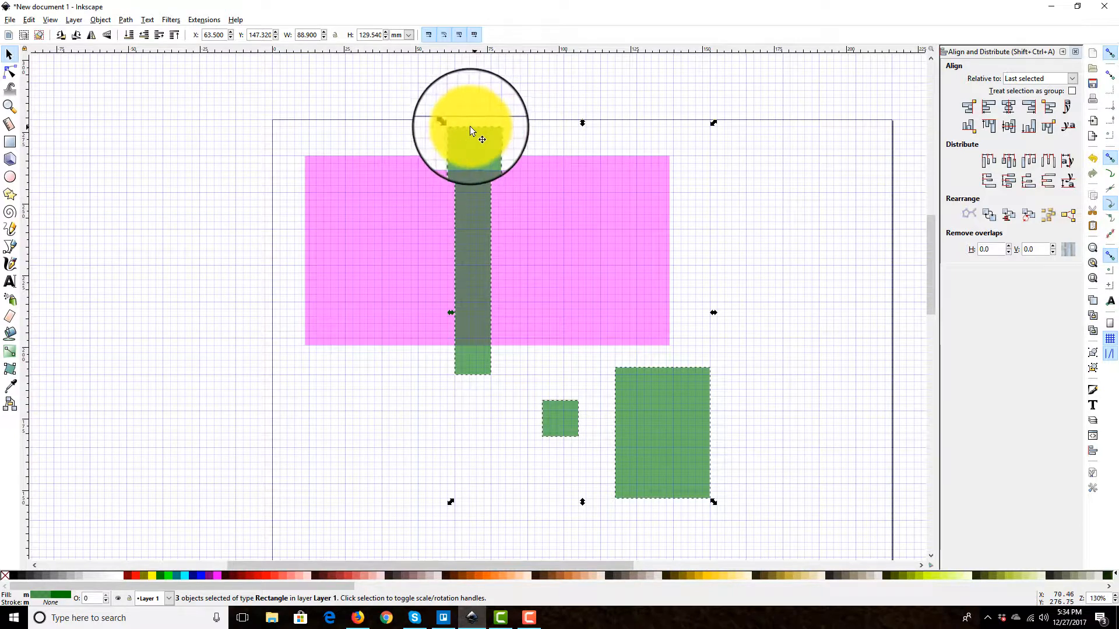
click(991, 179)
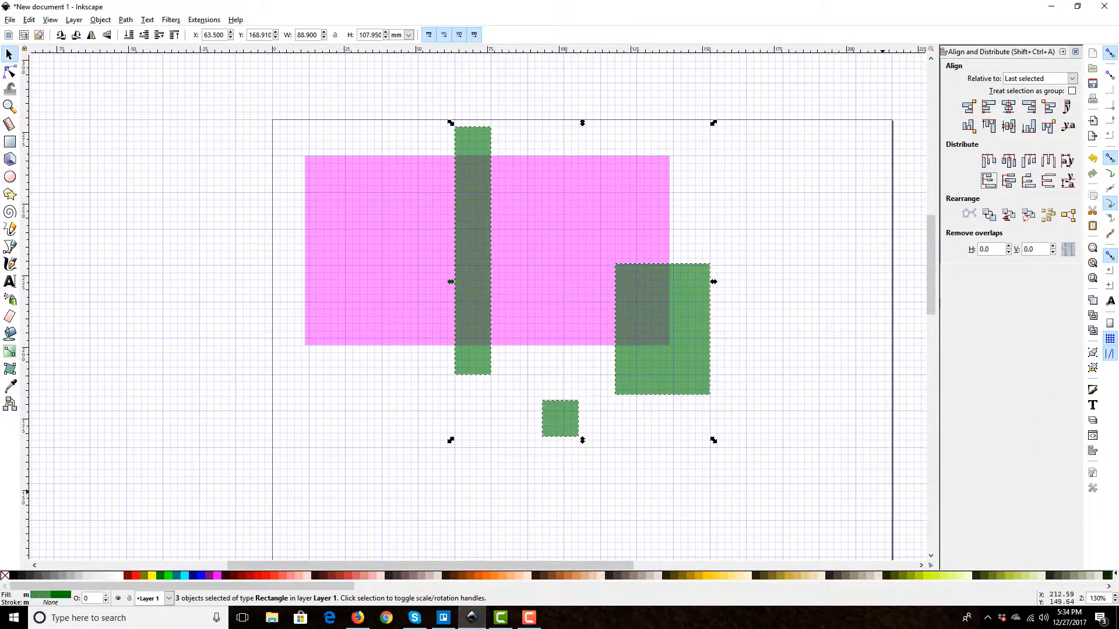
click(831, 294)
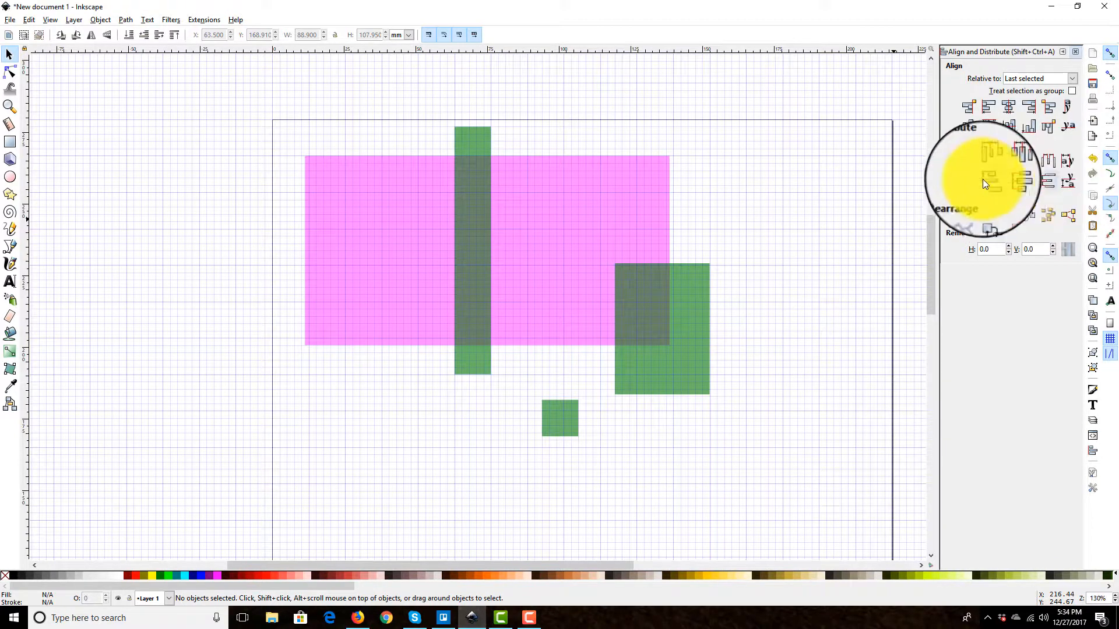
- Move the tall green bar, large rectangle and small square to X about -25.4, -71.1 and 170.2 mm, tops level with the pink rectangle's top
click(472, 175)
drag(471, 175, 219, 175)
click(671, 317)
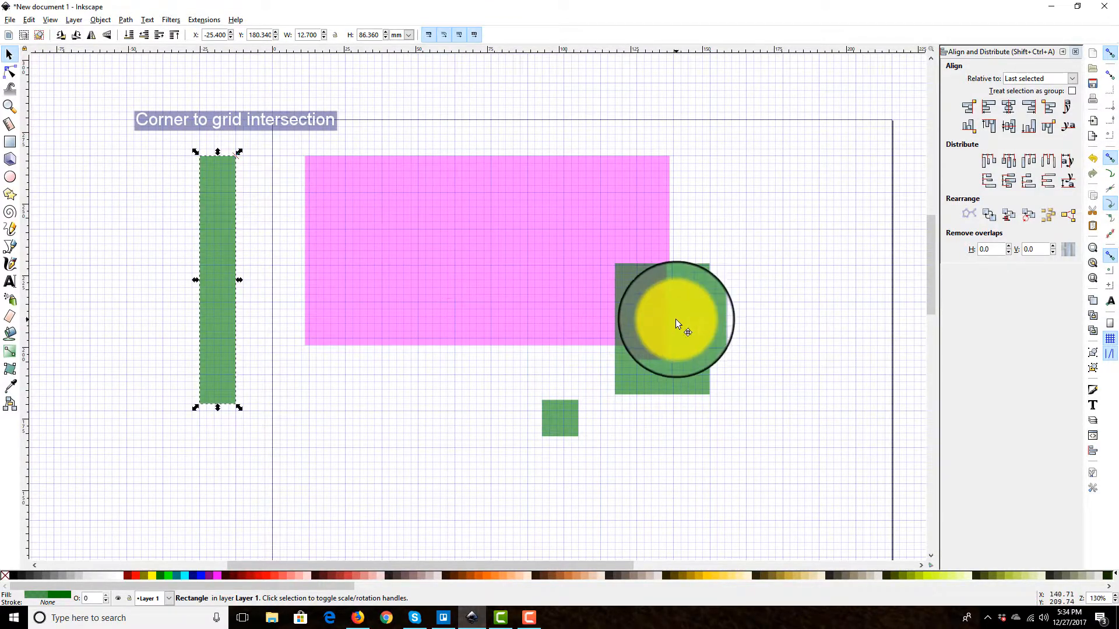
drag(662, 315, 115, 208)
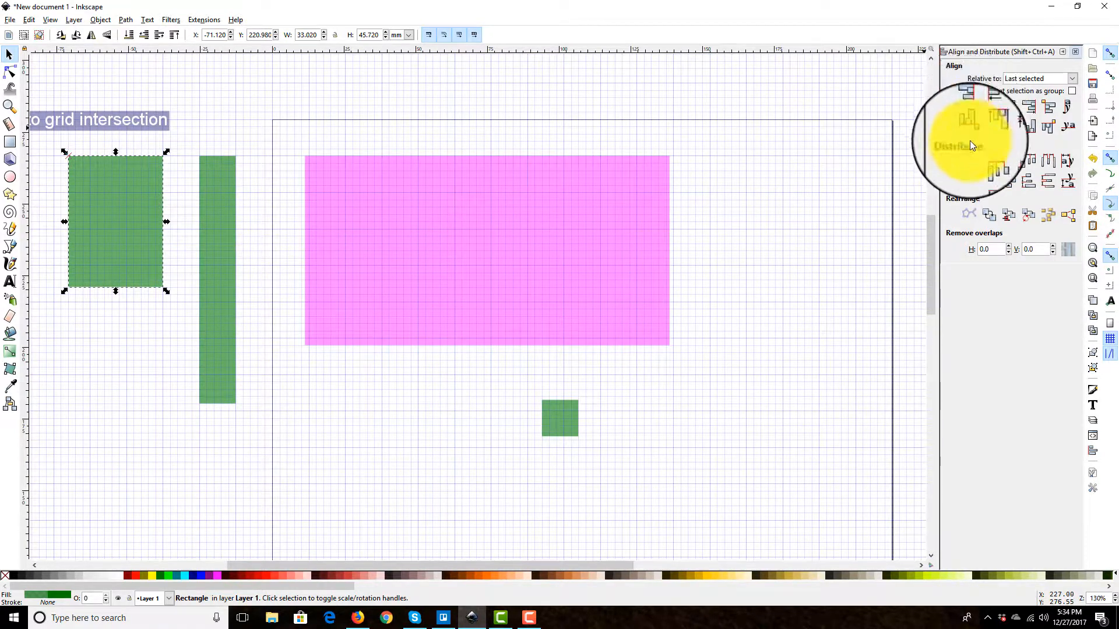
drag(563, 434, 780, 181)
key(Escape)
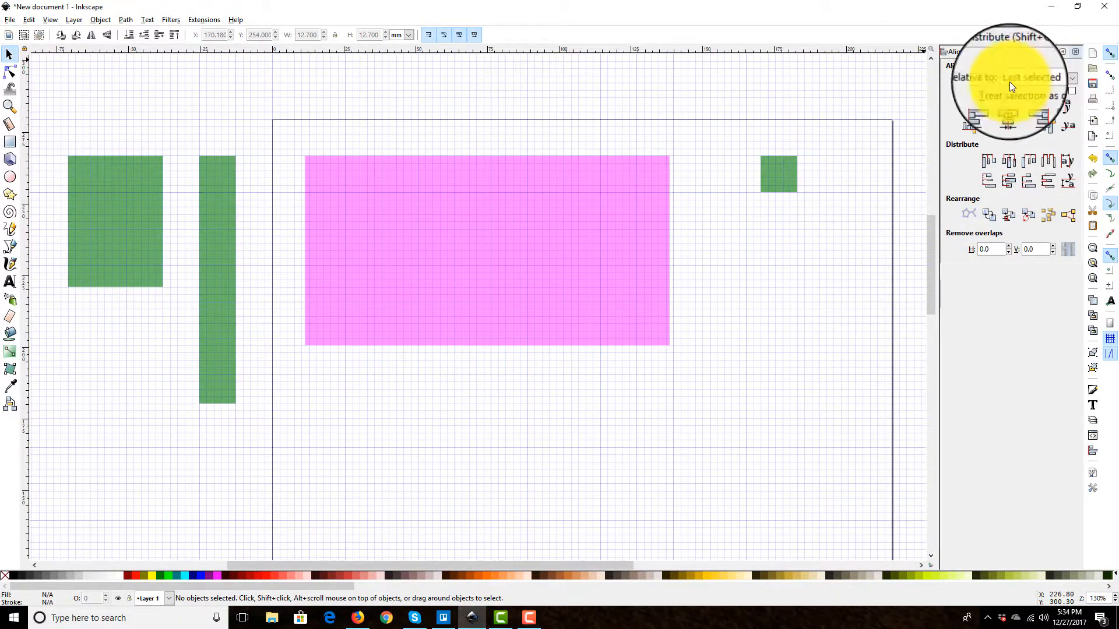
- Align the tall green bar's right edge to the pink rectangle's left edge, using the last selected object as anchor
click(221, 162)
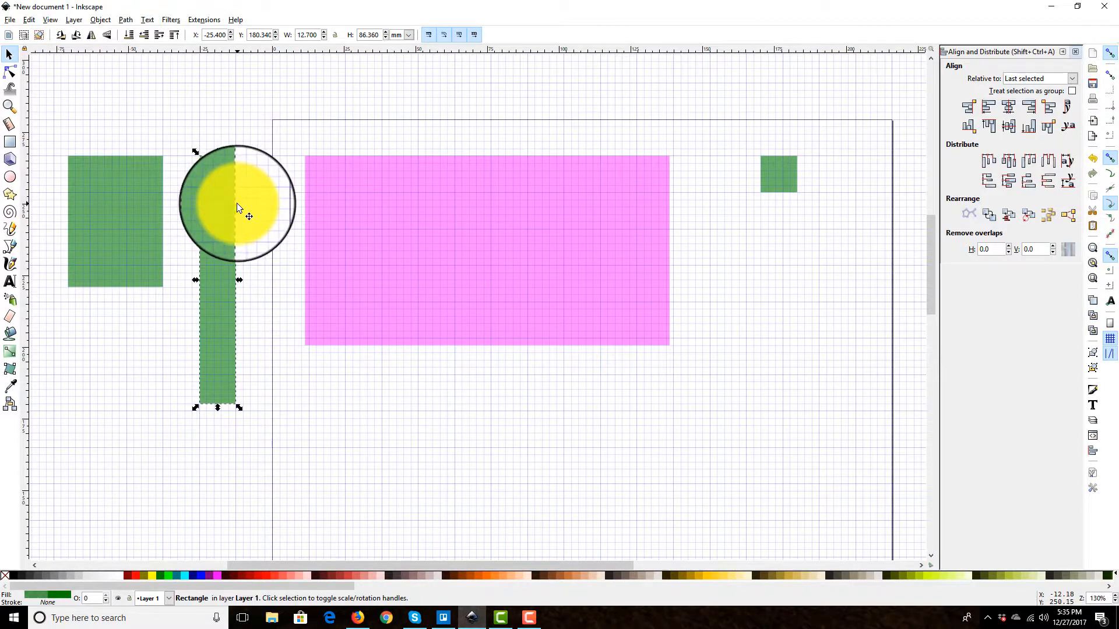
shift+click(432, 242)
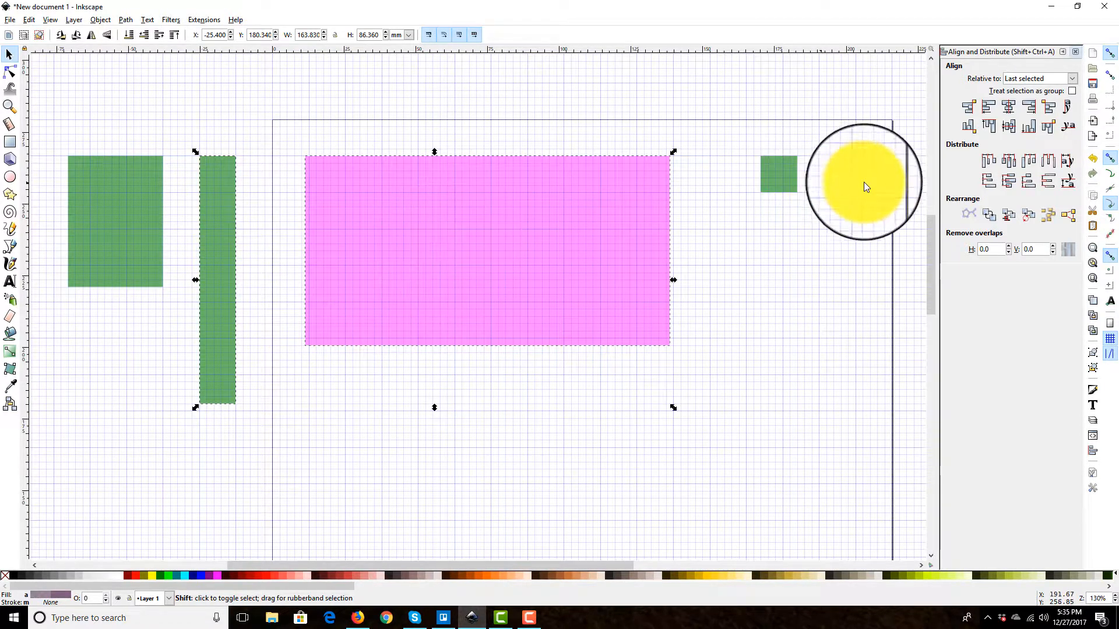
click(967, 107)
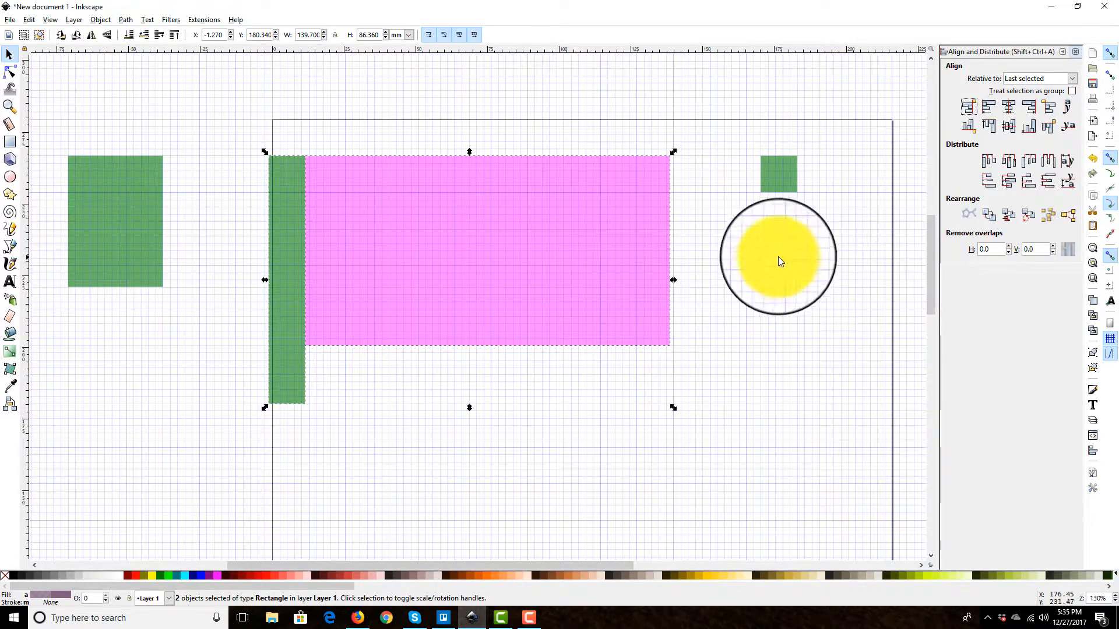
click(780, 257)
- Align the small green square's left edge to the right edge of the pink rectangle, with the pink one as anchor
click(630, 214)
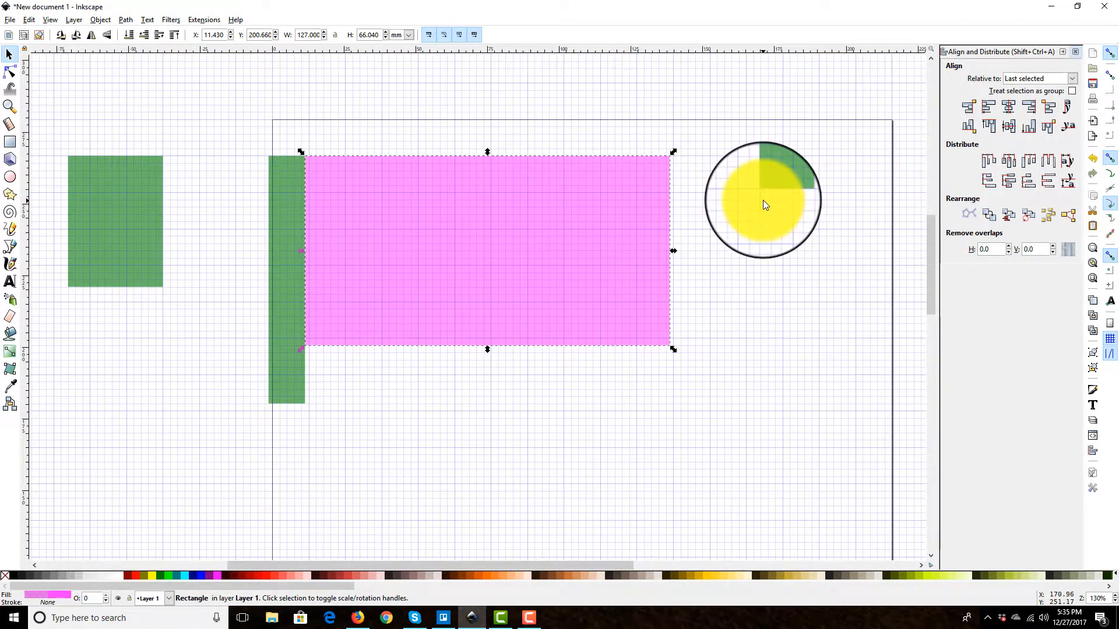
click(774, 186)
shift+click(641, 220)
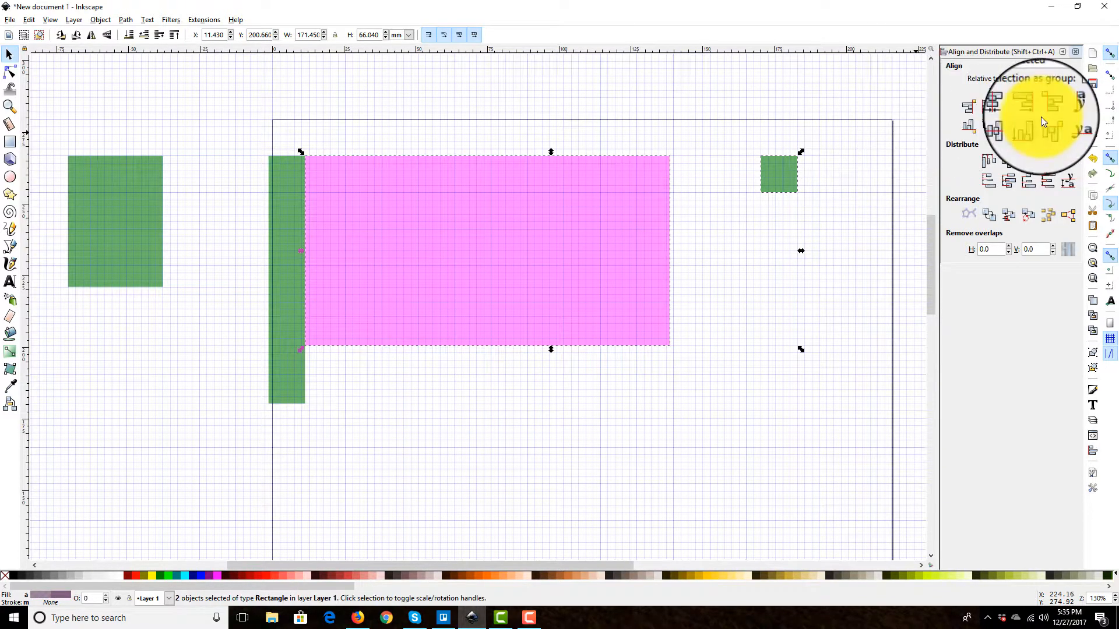
click(723, 197)
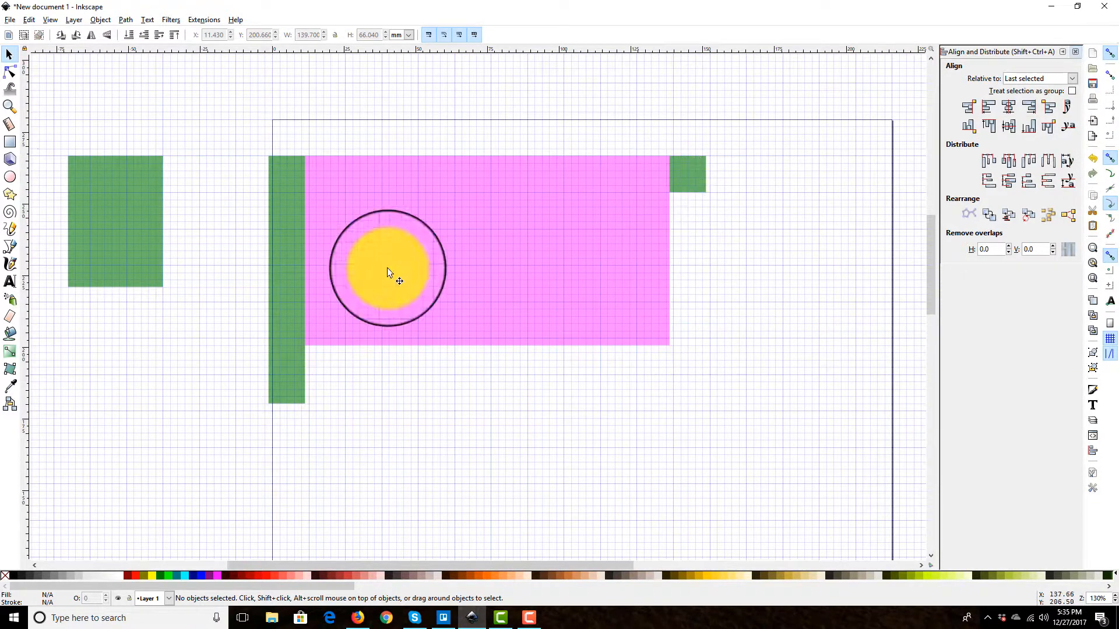
- Move the large green rectangle below the pink one, at X about 63.5 mm, and align its top edge to the pink rectangle's bottom edge
click(76, 198)
drag(106, 172, 491, 406)
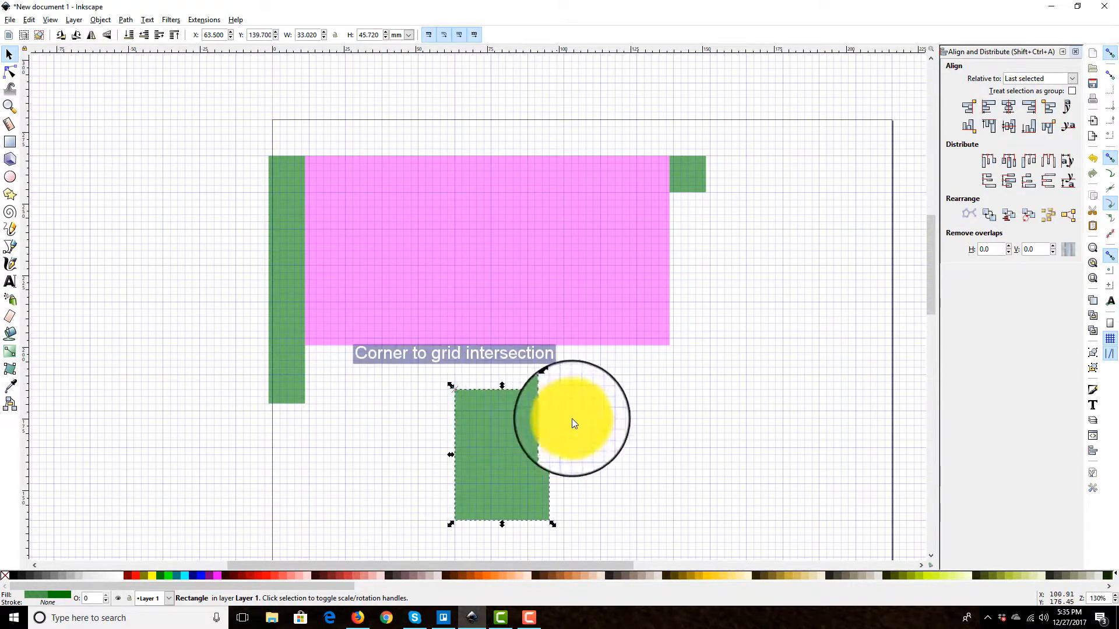
drag(611, 478, 557, 282)
shift+click(557, 276)
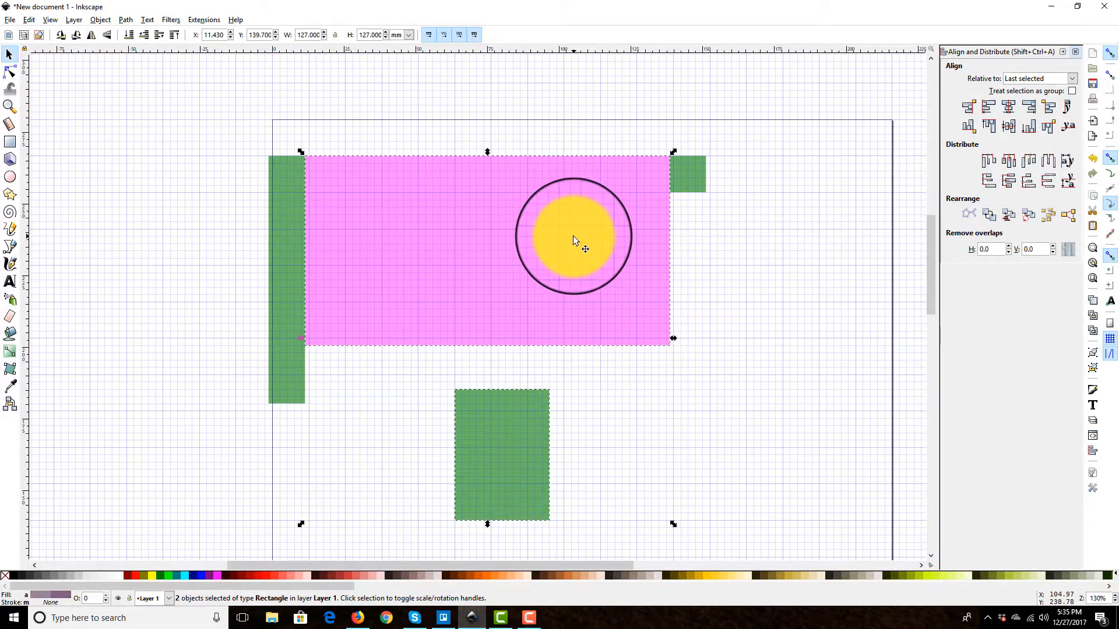
click(1049, 128)
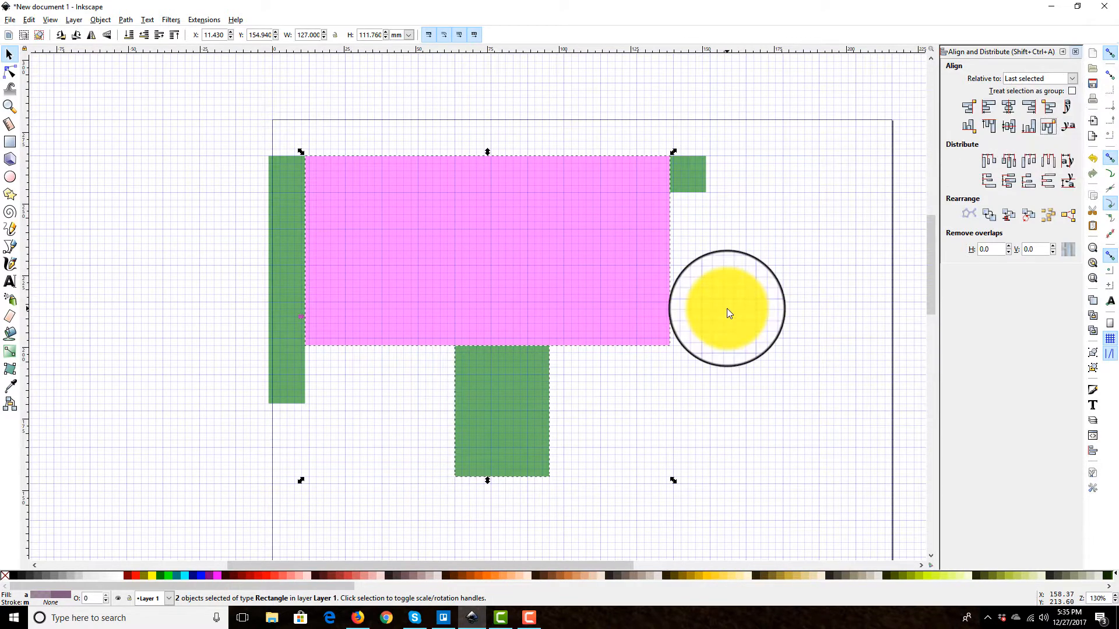
- Move the large green rectangle above the pink one, at X about 81.3 mm, and align its bottom edge to the pink rectangle's top edge
click(508, 394)
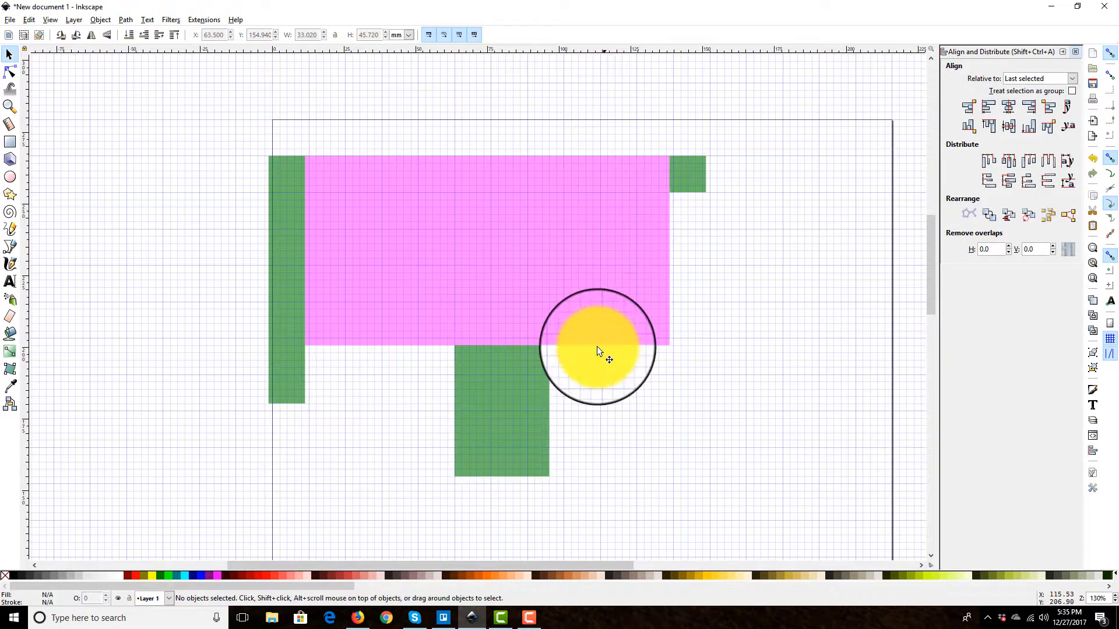
drag(494, 430, 563, 166)
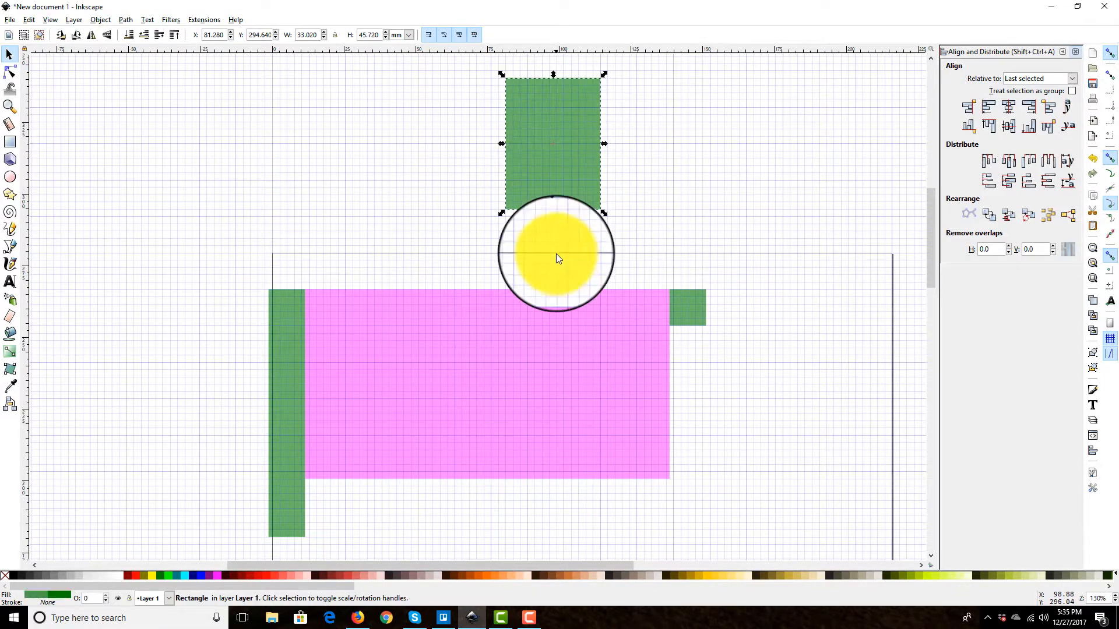
shift+click(554, 325)
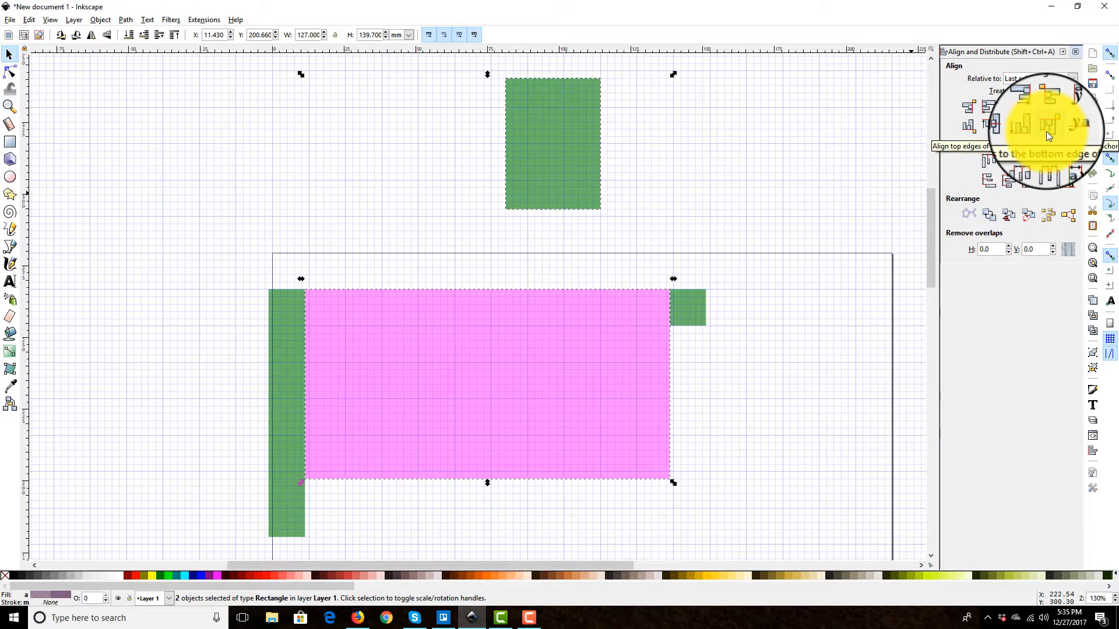
click(968, 126)
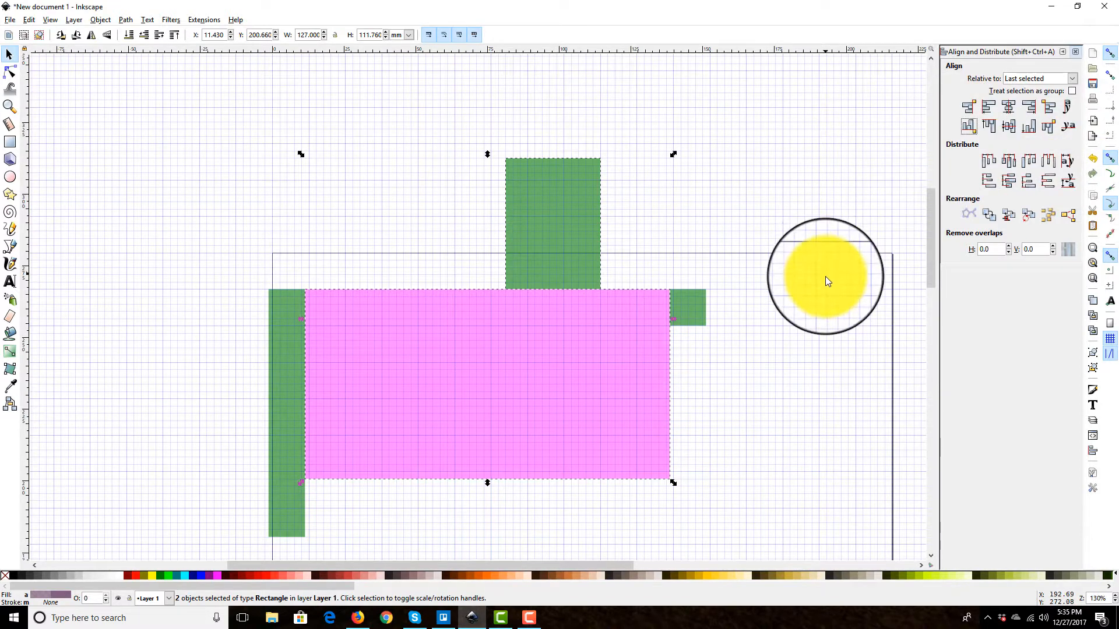
click(811, 260)
- Exchange the positions of the small green square and large green rectangle in selection order, repeating until both are back in their starting places
scroll(814, 266, down, 2)
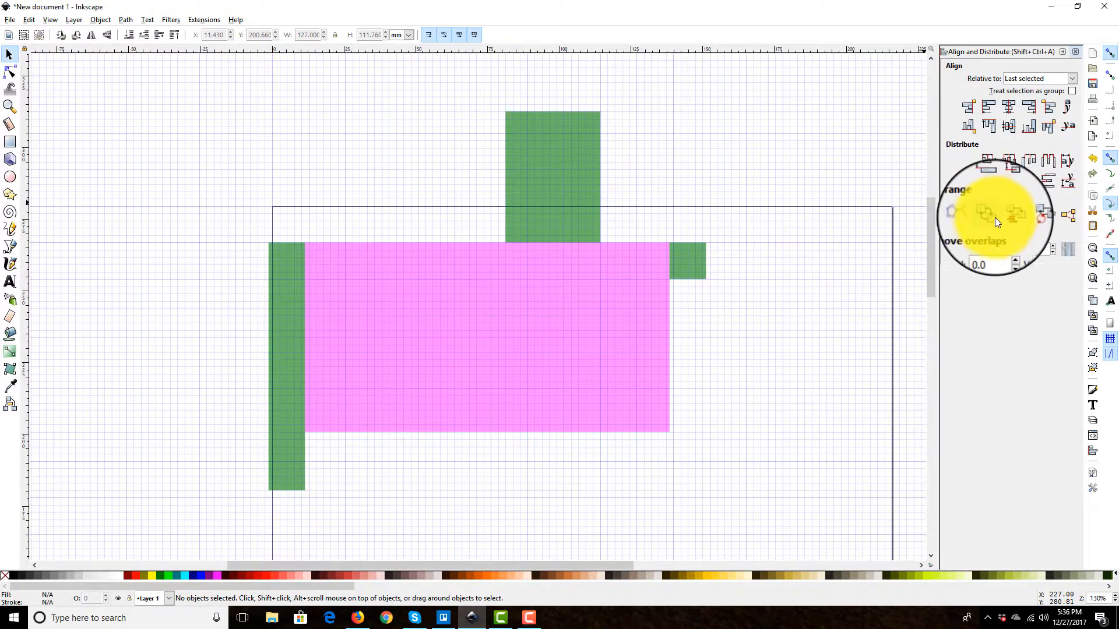
click(658, 265)
click(672, 275)
shift+click(590, 215)
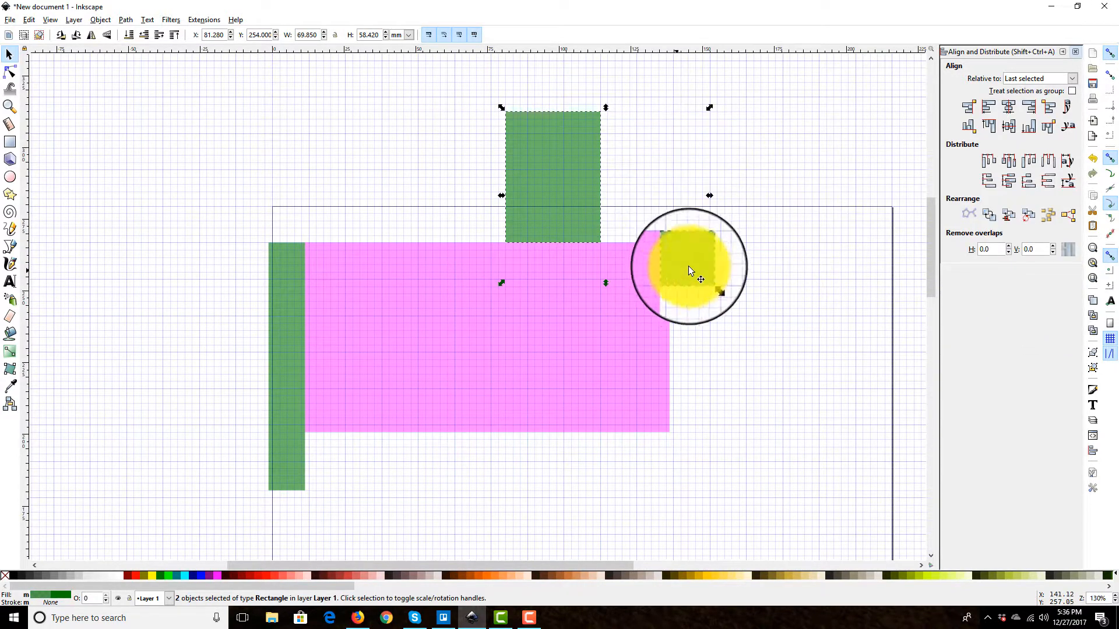
click(997, 218)
click(998, 217)
click(997, 218)
click(997, 218)
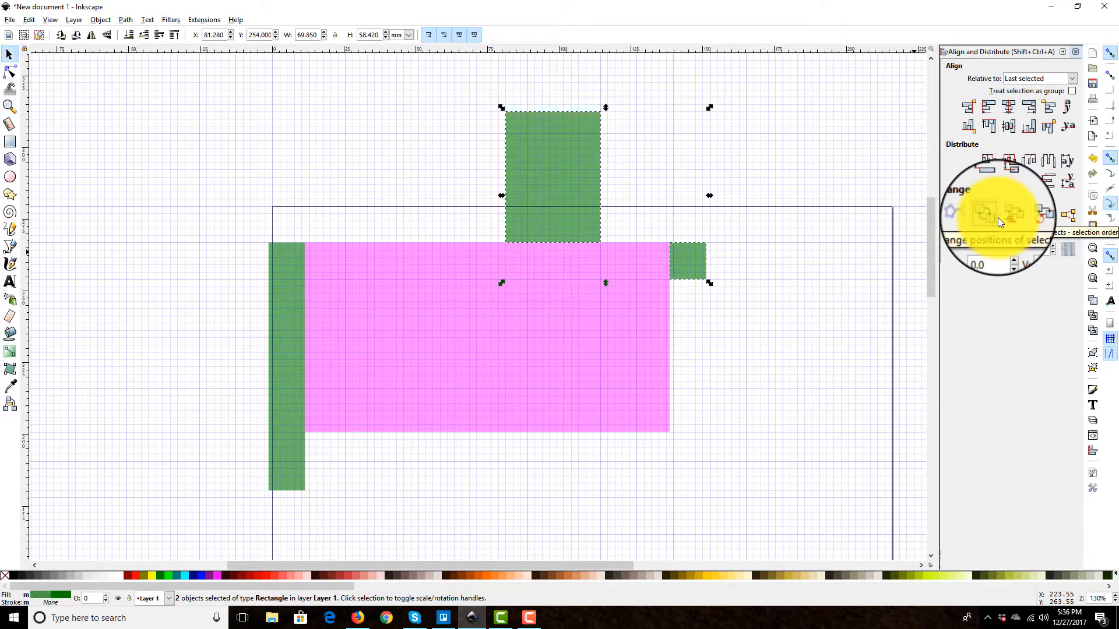
click(998, 217)
click(998, 217)
click(768, 386)
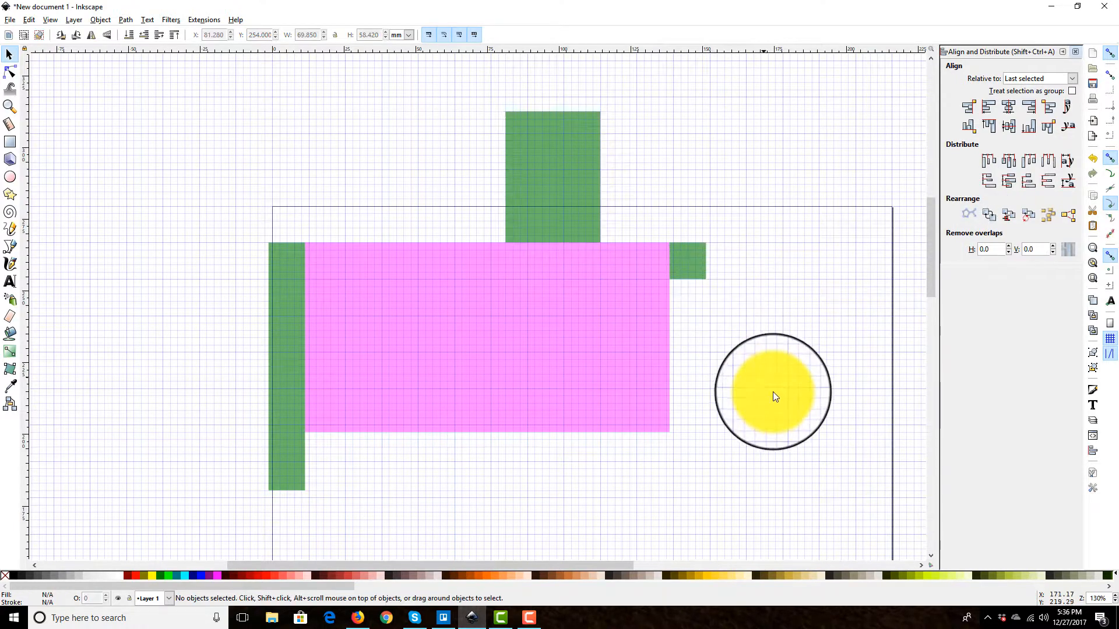
- Examine the reference choices that the alignment can be made relative to
scroll(774, 356, down, 3)
scroll(773, 356, up, 4)
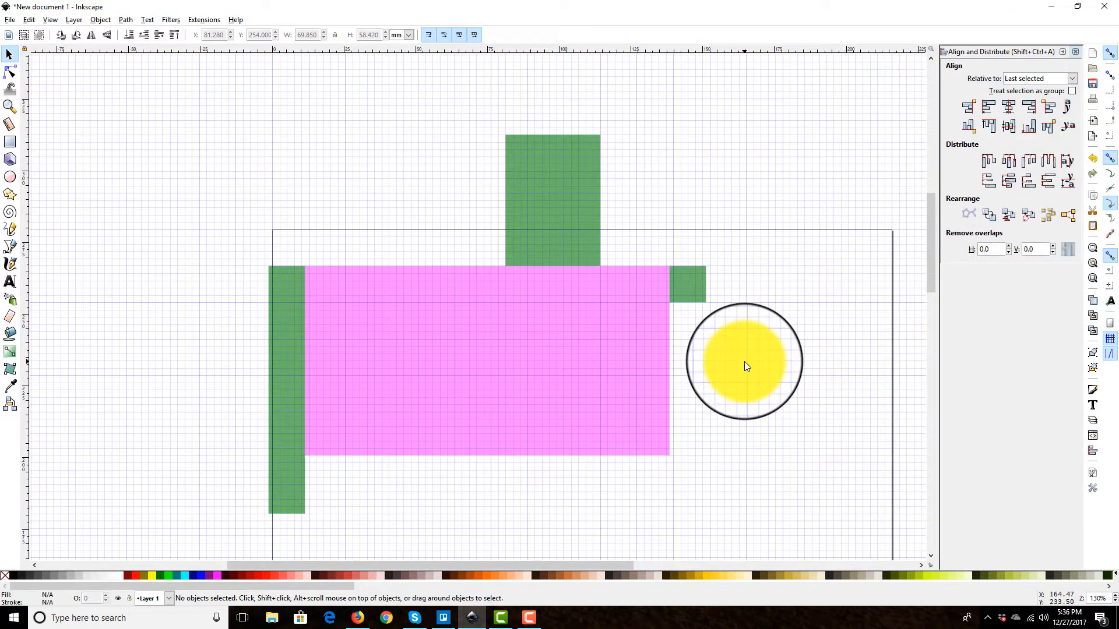
click(1074, 78)
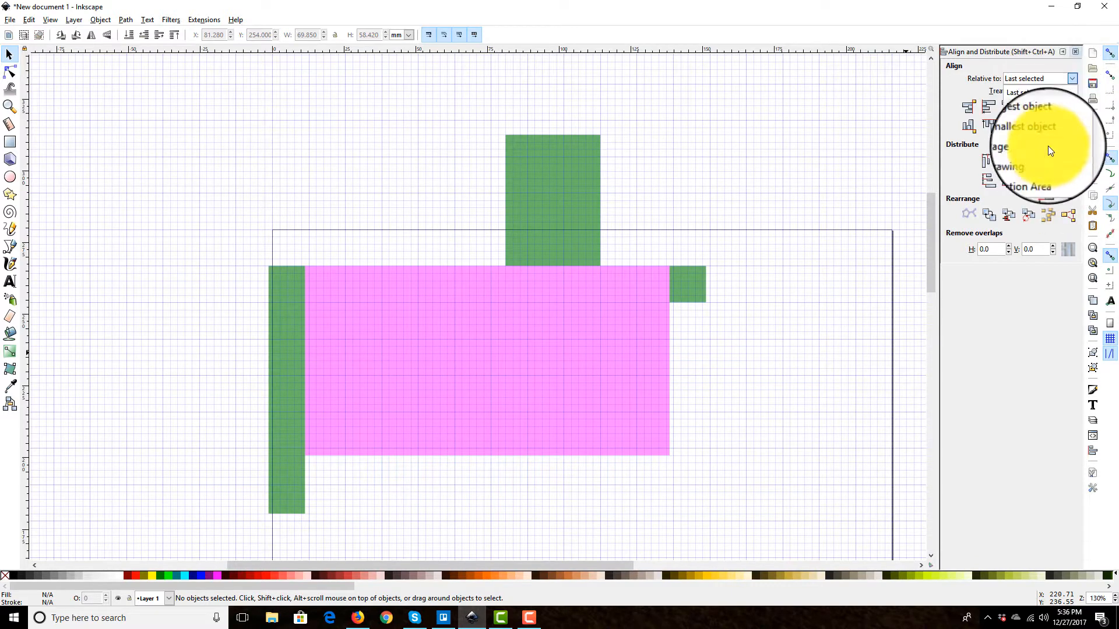
click(992, 63)
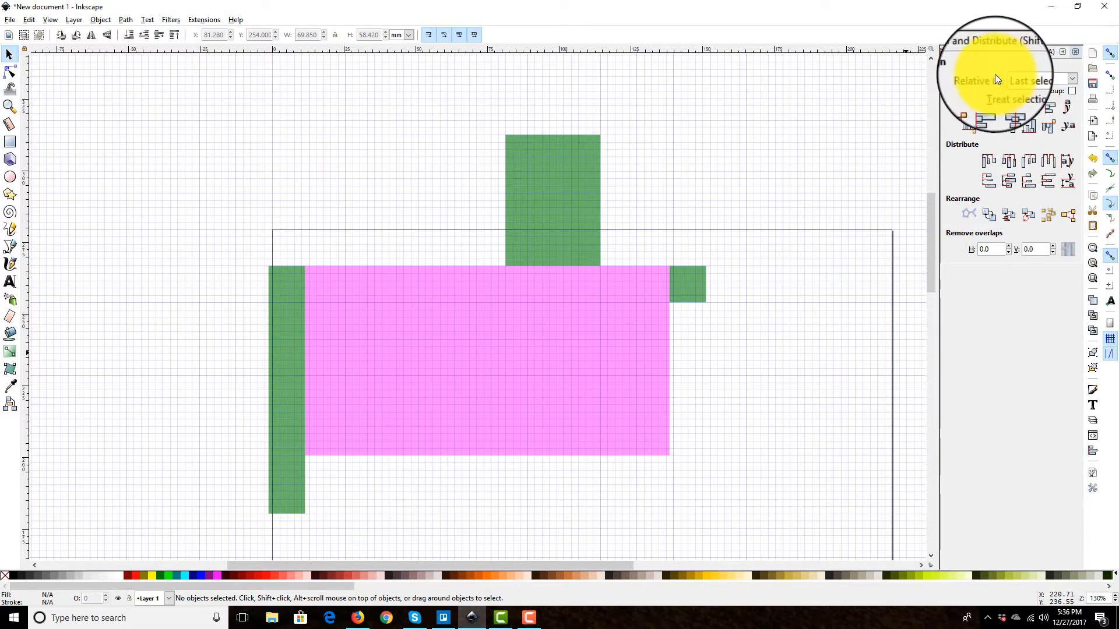
click(1071, 76)
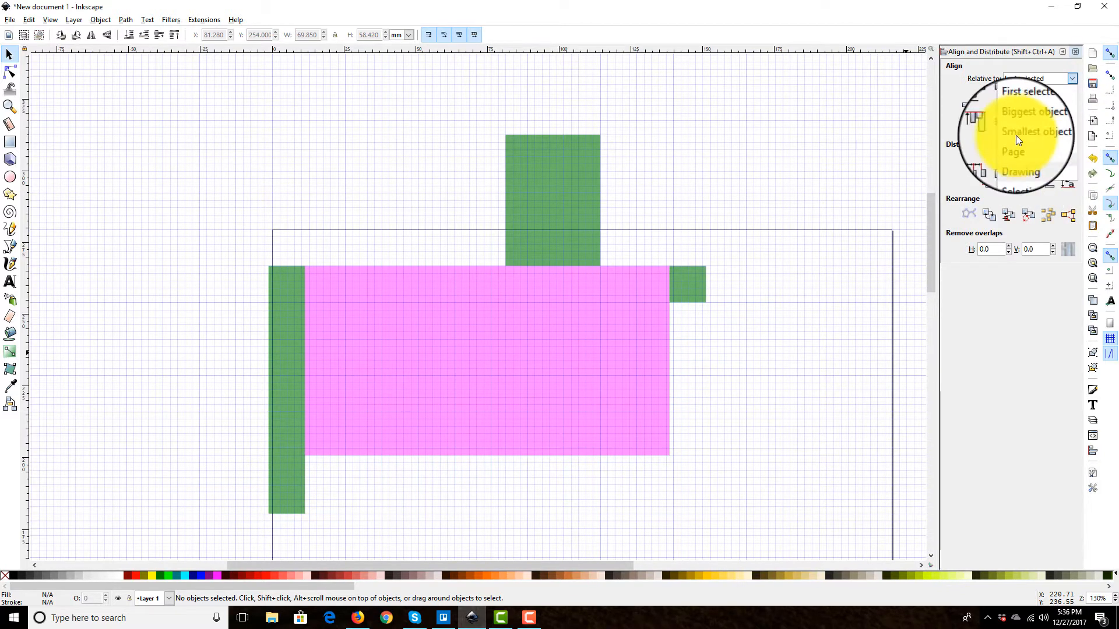
click(861, 116)
scroll(827, 137, down, 2)
scroll(828, 134, down, 6)
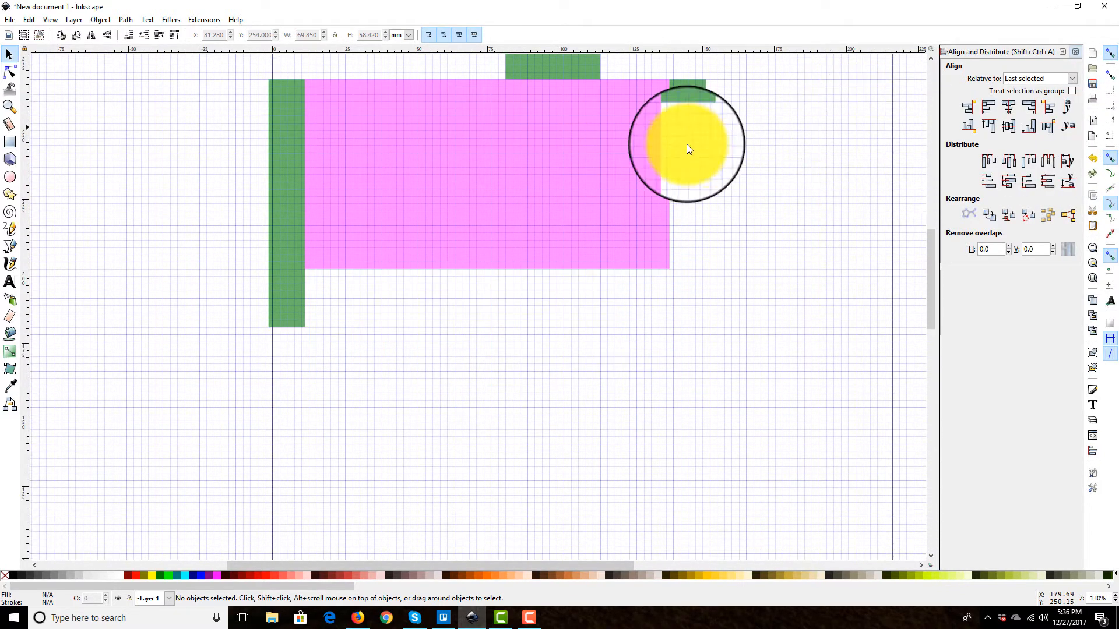
scroll(577, 202, up, 6)
- Move the three green rectangles off the page to its left, placing the large one at X about -127 mm and Y about 271.8 mm
click(535, 273)
scroll(407, 156, left, 1)
scroll(407, 160, left, 8)
scroll(607, 230, up, 4)
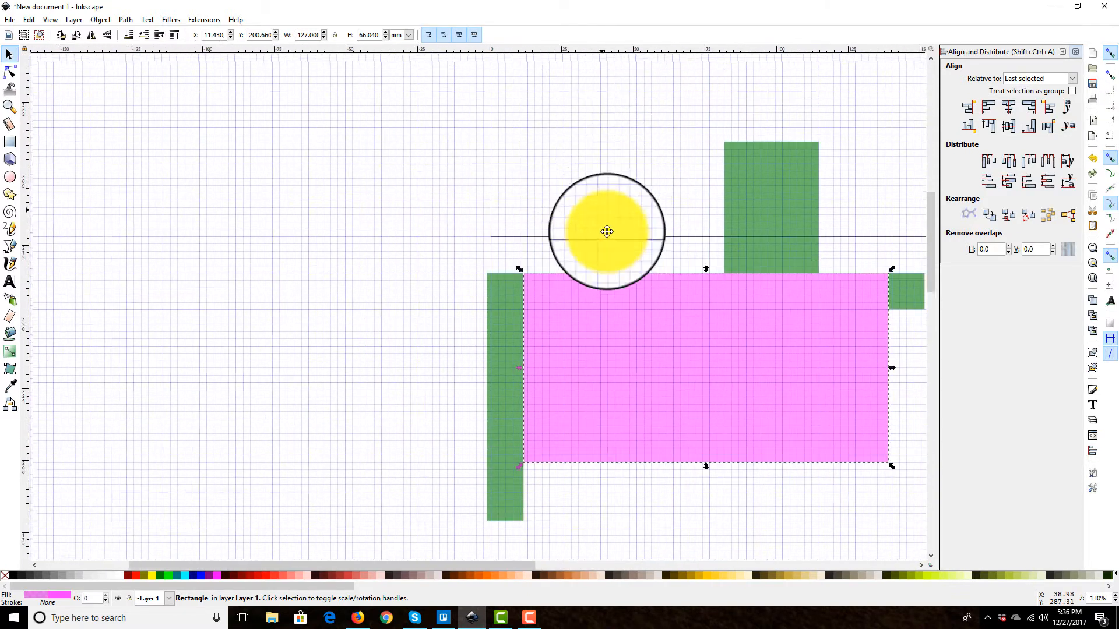
drag(511, 341, 255, 199)
drag(805, 227, 202, 200)
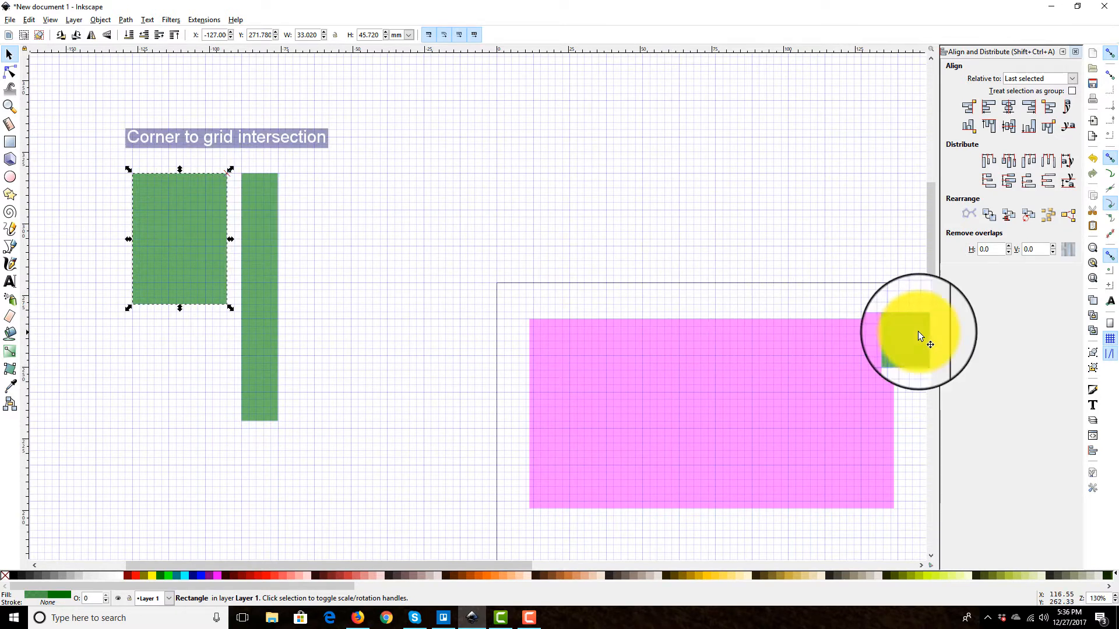
drag(906, 333, 83, 184)
- Center the pink rectangle horizontally relative to the page
click(803, 213)
drag(803, 214, 568, 84)
click(560, 262)
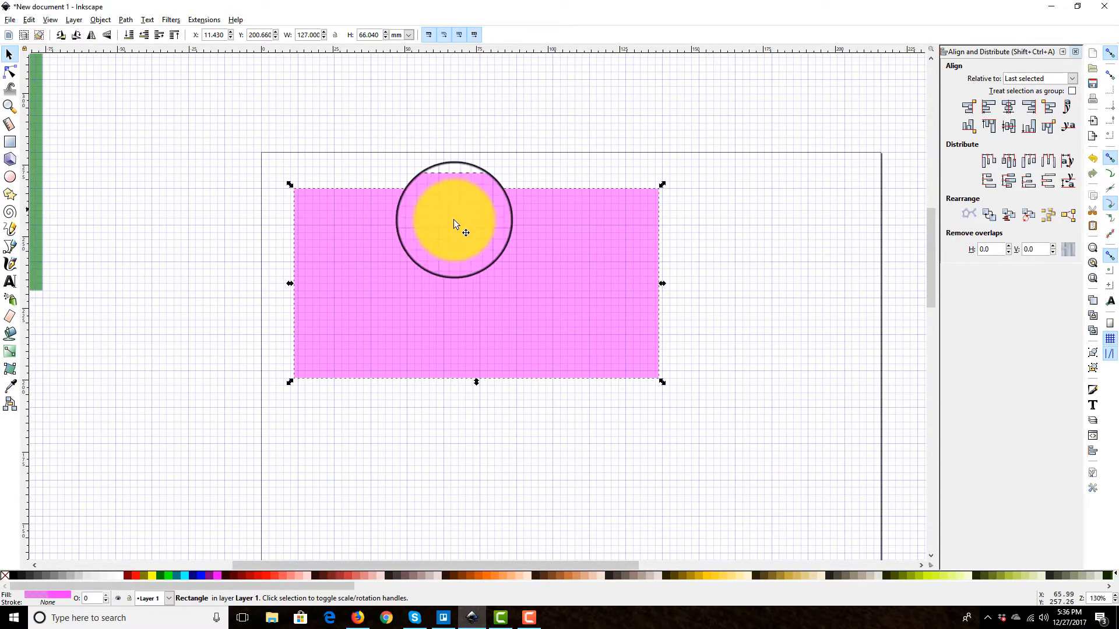
click(1076, 79)
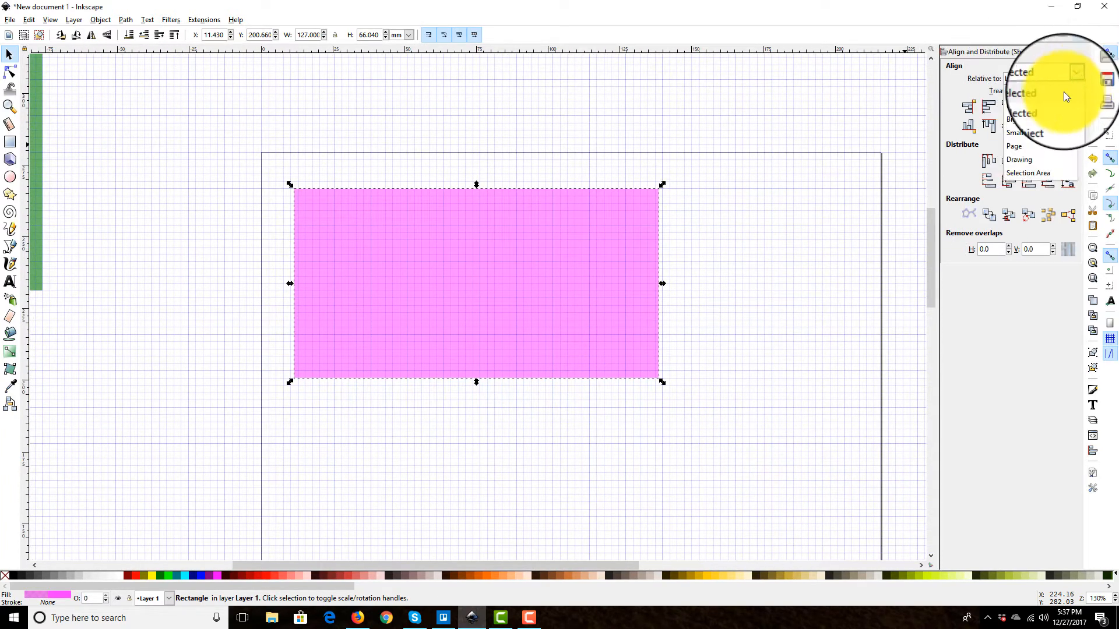
click(1046, 152)
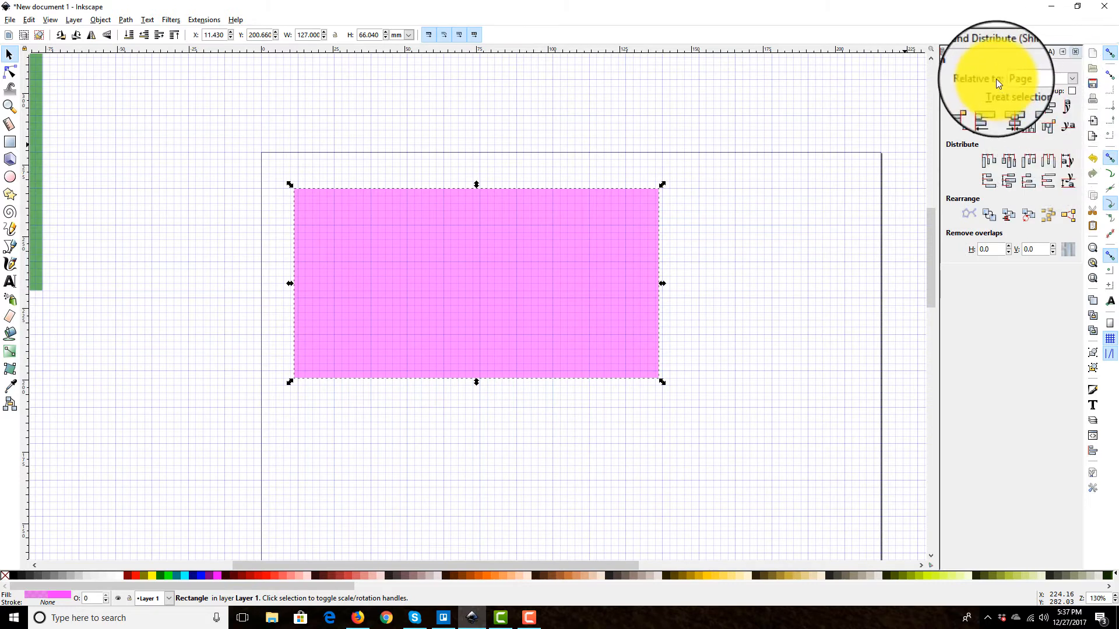
click(1006, 109)
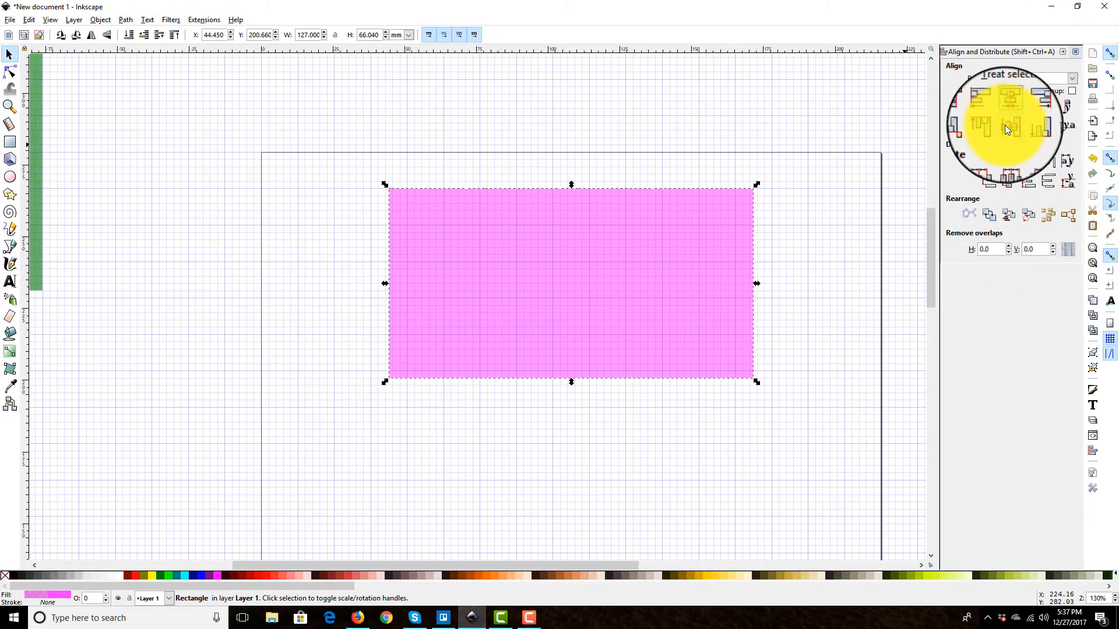
- Center the pink rectangle vertically on the page, check its placement, and undo the vertical centering
click(1004, 126)
scroll(760, 174, down, 10)
scroll(779, 215, up, 5)
scroll(787, 223, up, 5)
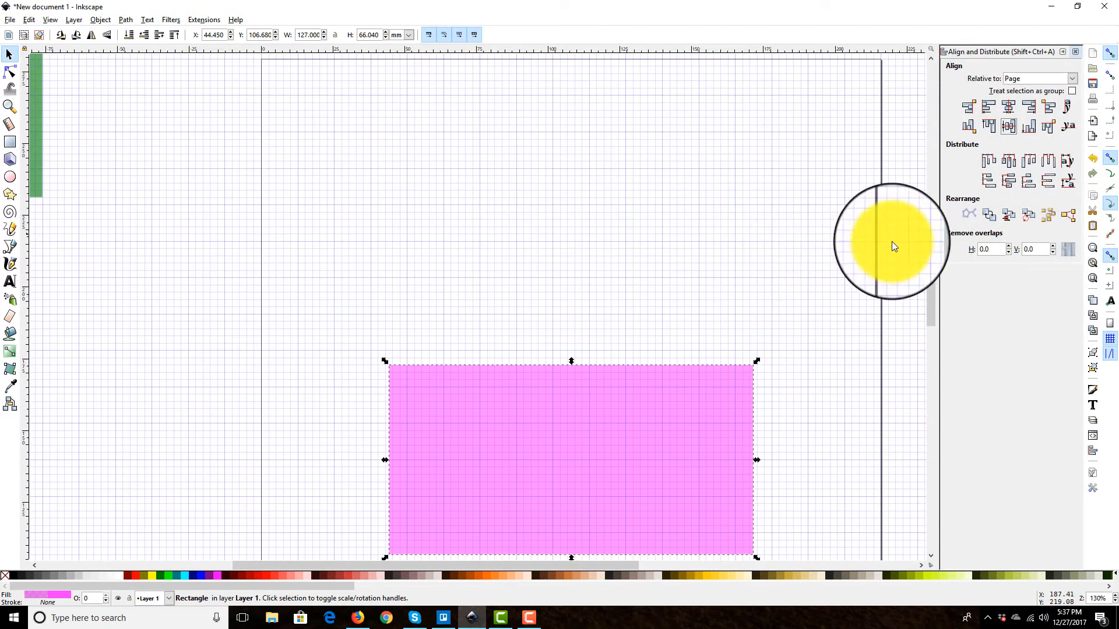
click(1093, 159)
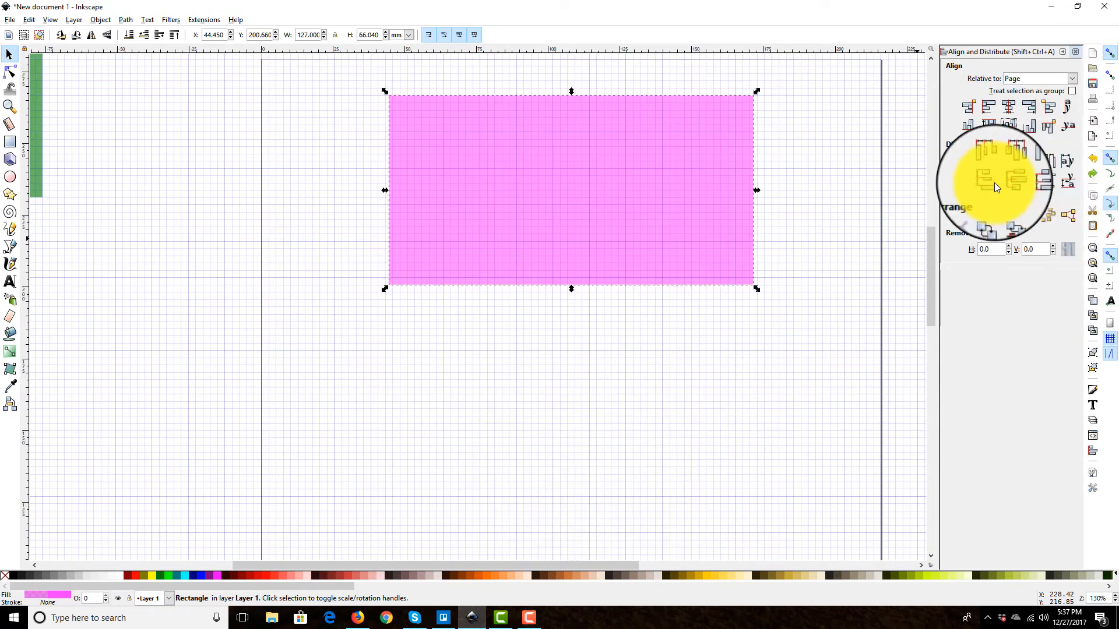
- Move the pink rectangle off the page, above and right of the green ones, at X about -63.5 mm and Y about 304.8 mm, and deselect it
drag(124, 119, 392, 293)
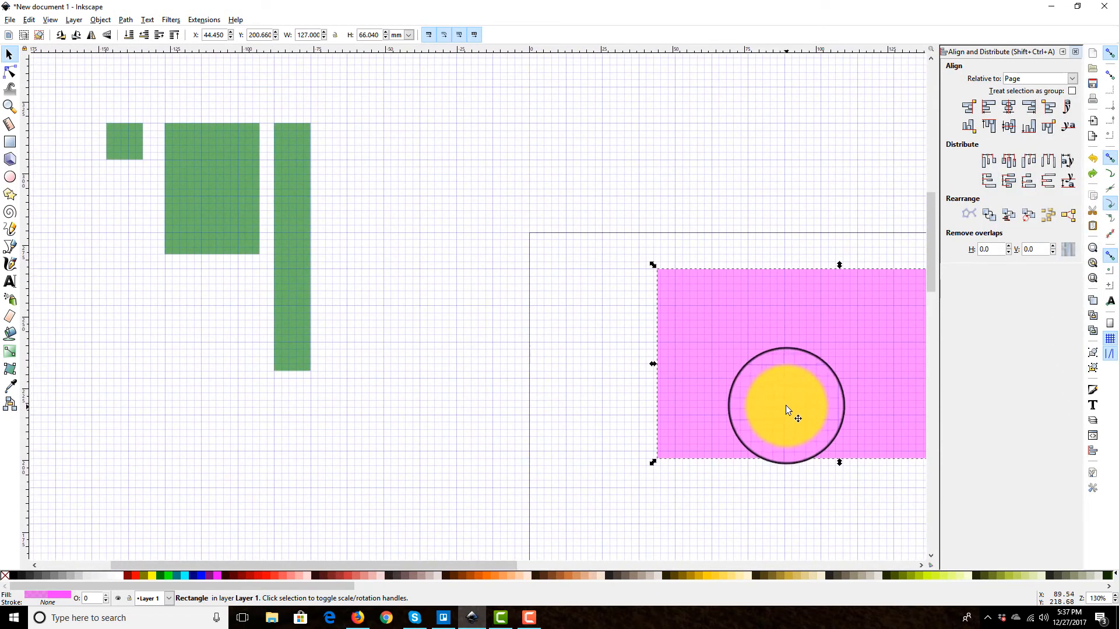
drag(810, 356, 551, 141)
scroll(627, 335, up, 4)
drag(565, 324, 513, 243)
drag(694, 279, 690, 270)
click(786, 352)
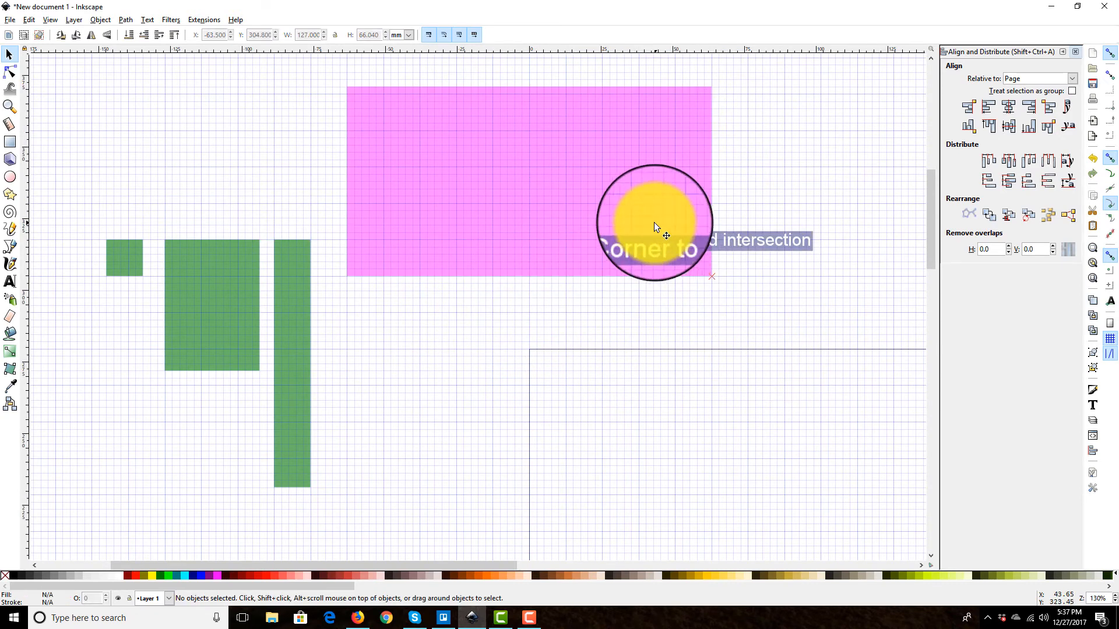